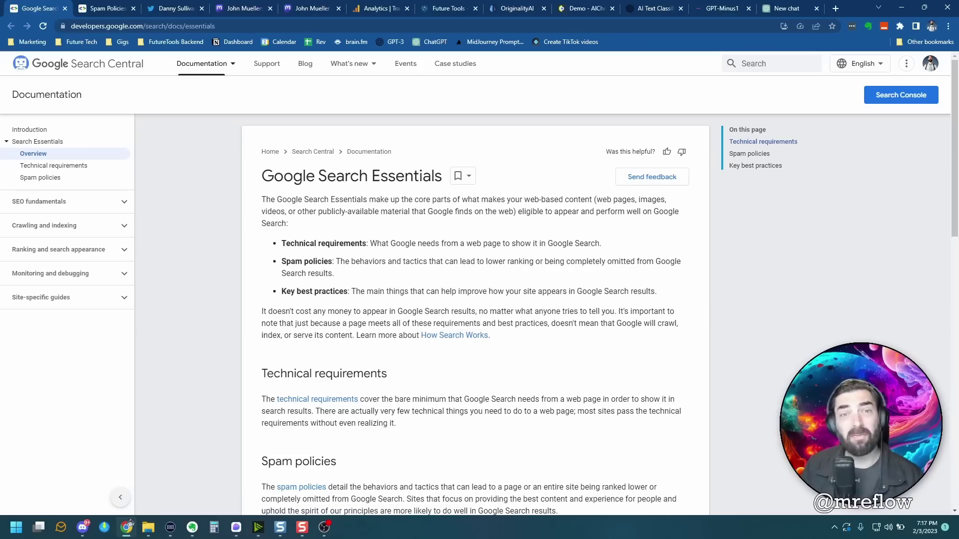
Expand the Search Central documentation section list and scroll through it.
click(186, 64)
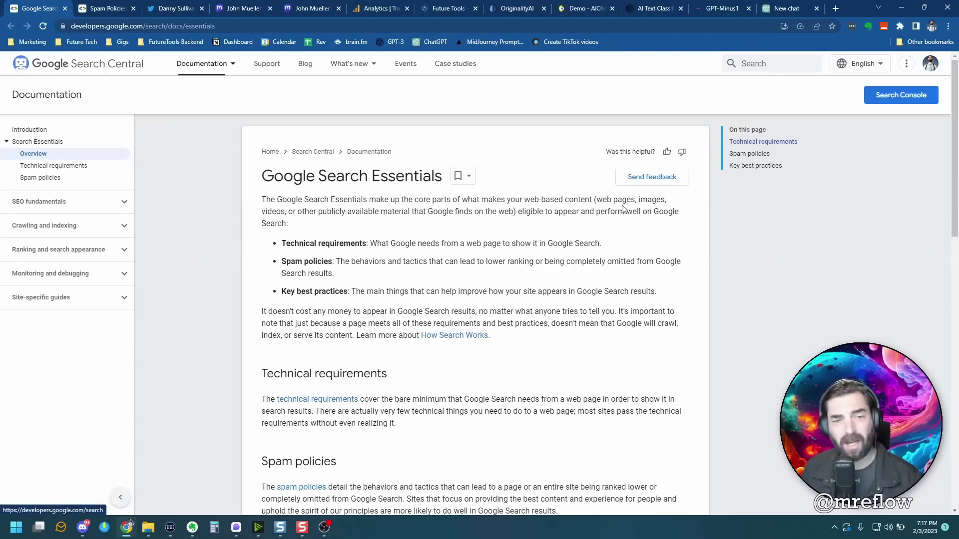
scroll(635, 201, down, 7)
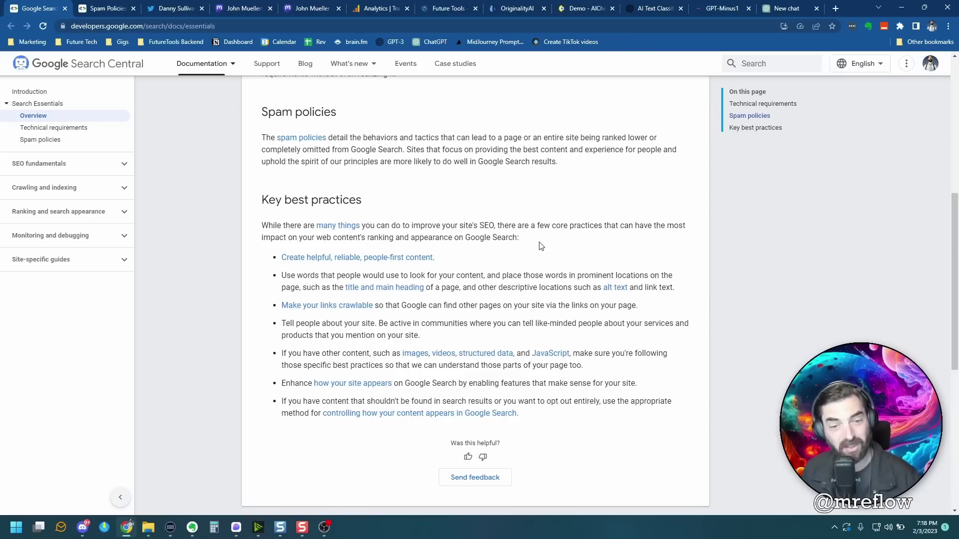
scroll(609, 318, up, 4)
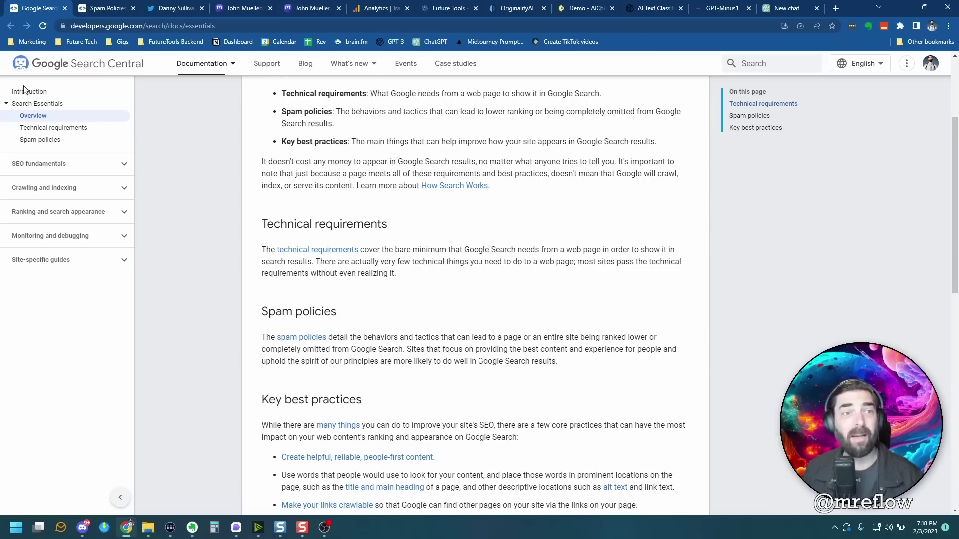
Close Search Essentials, scroll the spam policies to auto-generated content, then view the AI-content tweet.
click(64, 8)
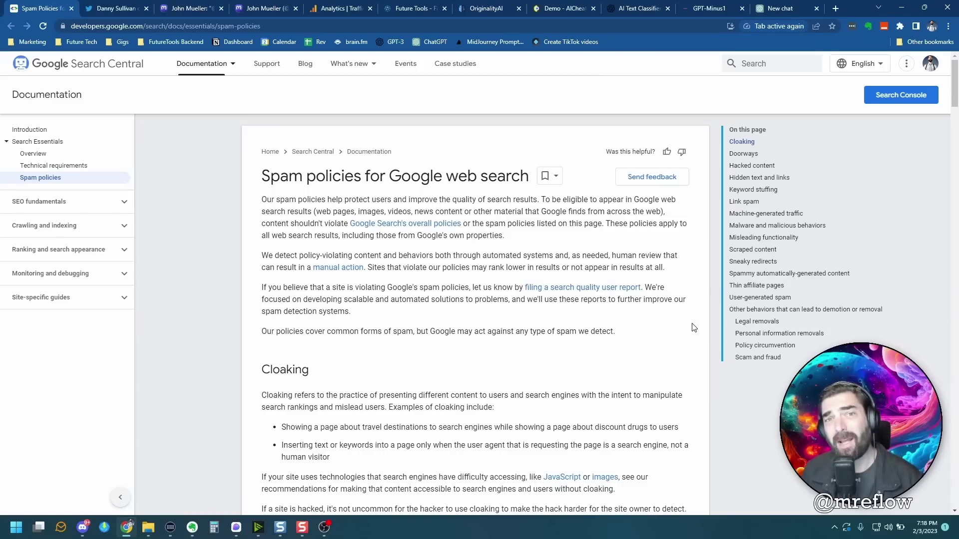
scroll(686, 322, down, 12)
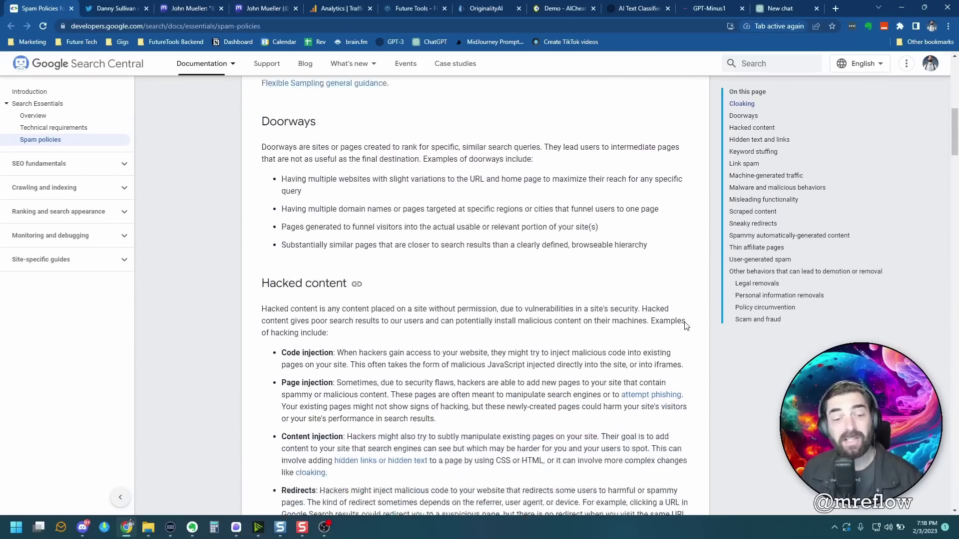
scroll(685, 323, down, 20)
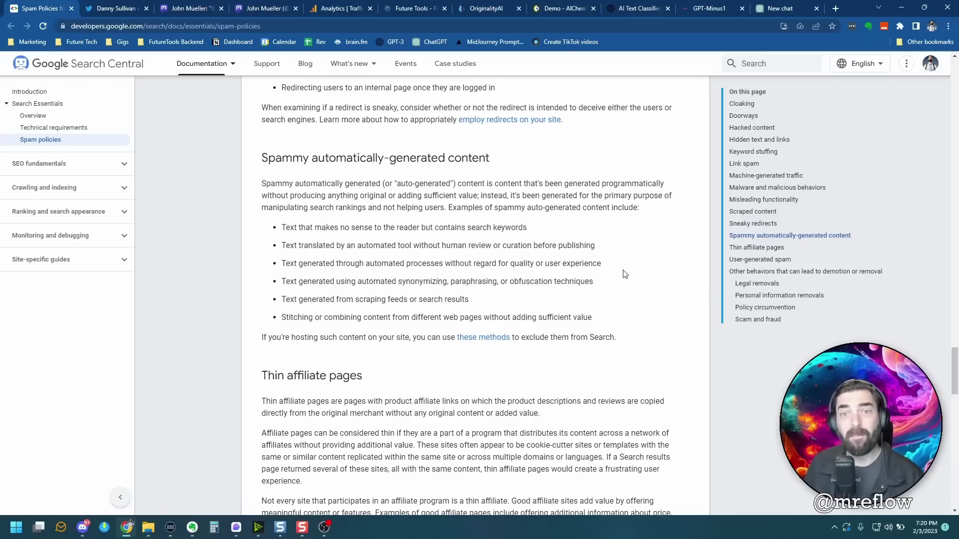
key(ctrl+Tab)
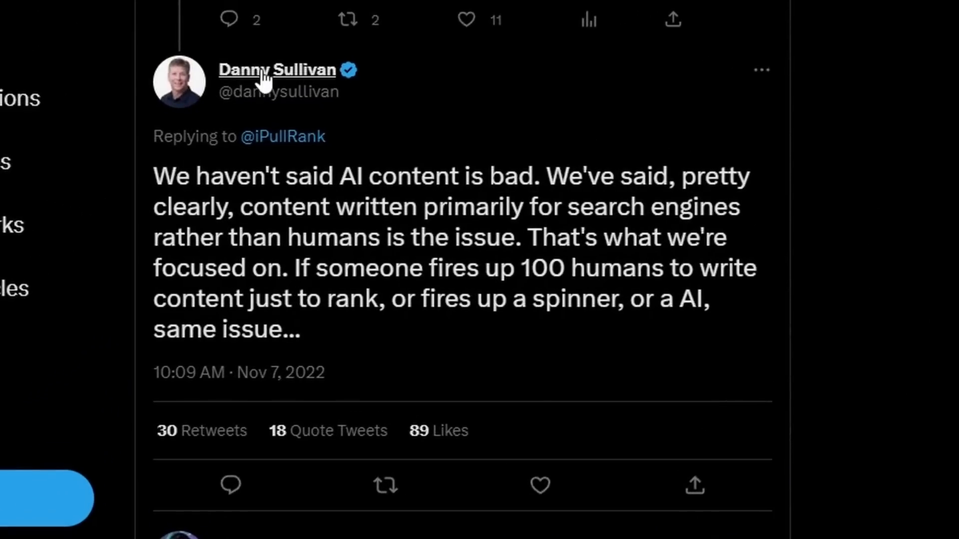
mouse_move(263, 77)
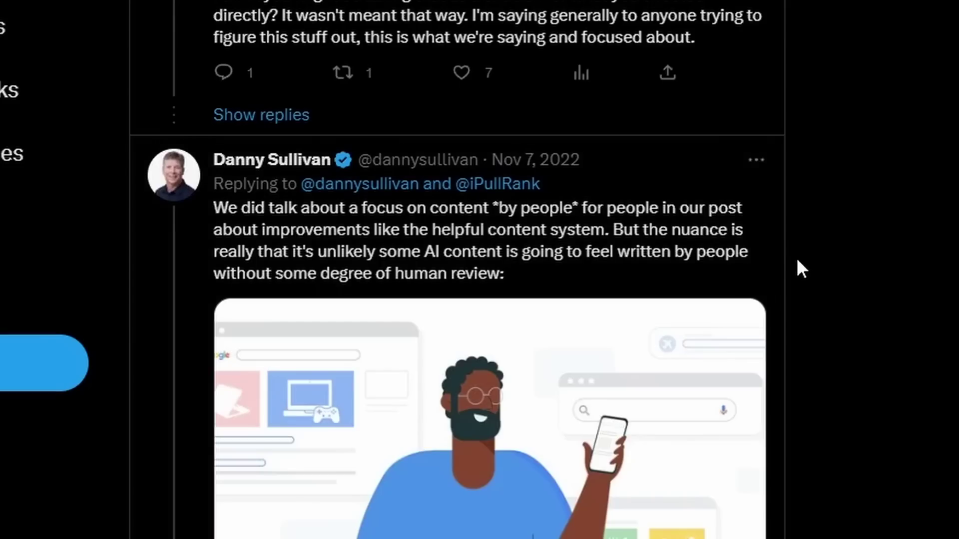
scroll(796, 257, down, 5)
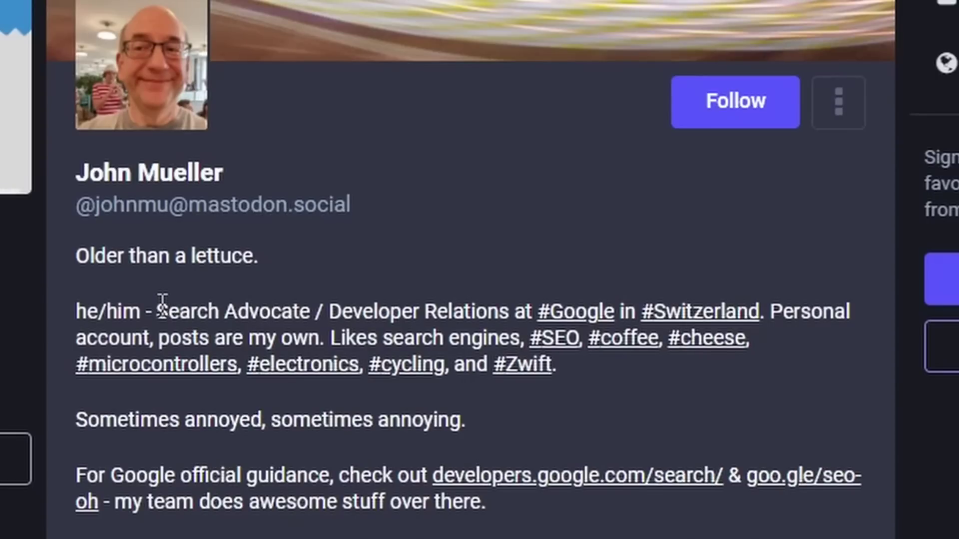
drag(157, 311, 617, 311)
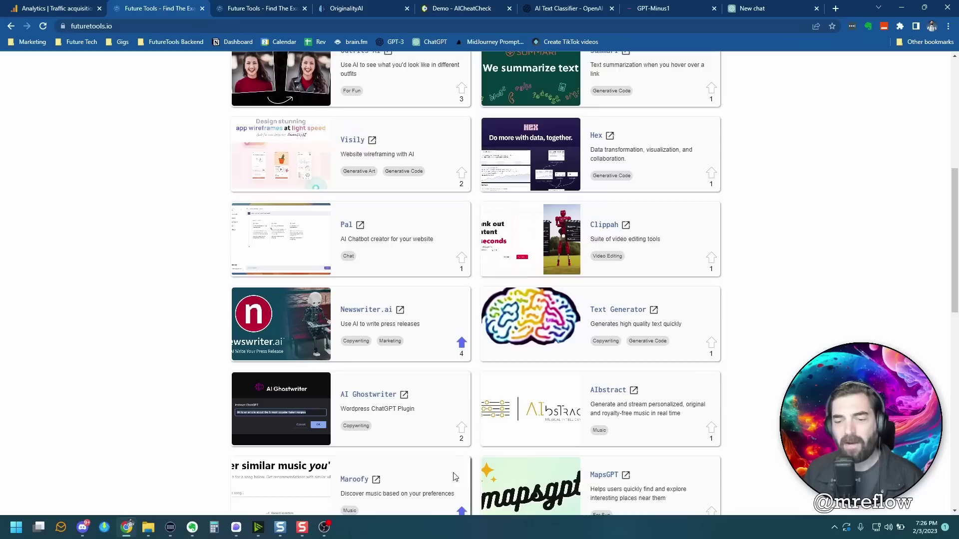
Scroll down the FutureTools grid of AI tool listings.
scroll(454, 475, down, 3)
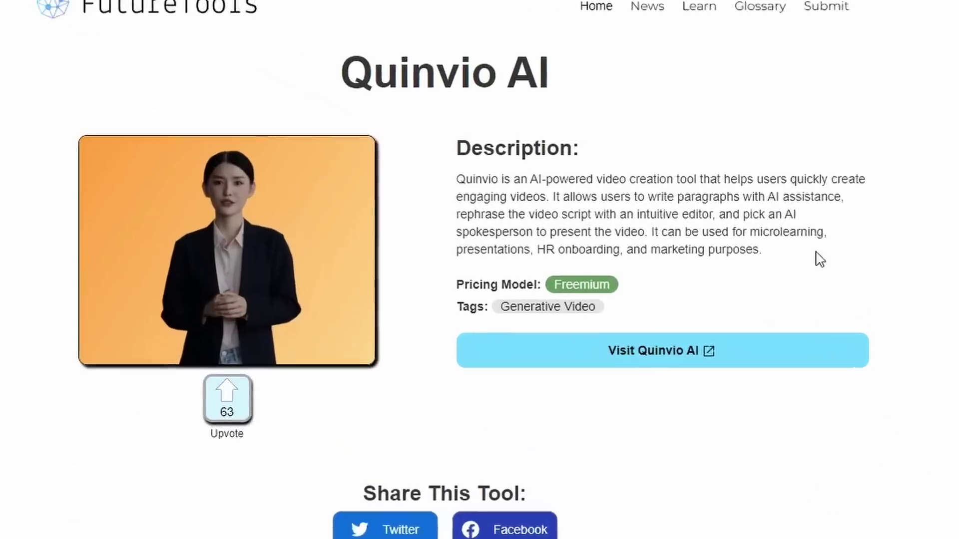
Highlight the Quinvio AI description, scroll the AI Detection results, and close FutureTools.
drag(819, 259, 420, 185)
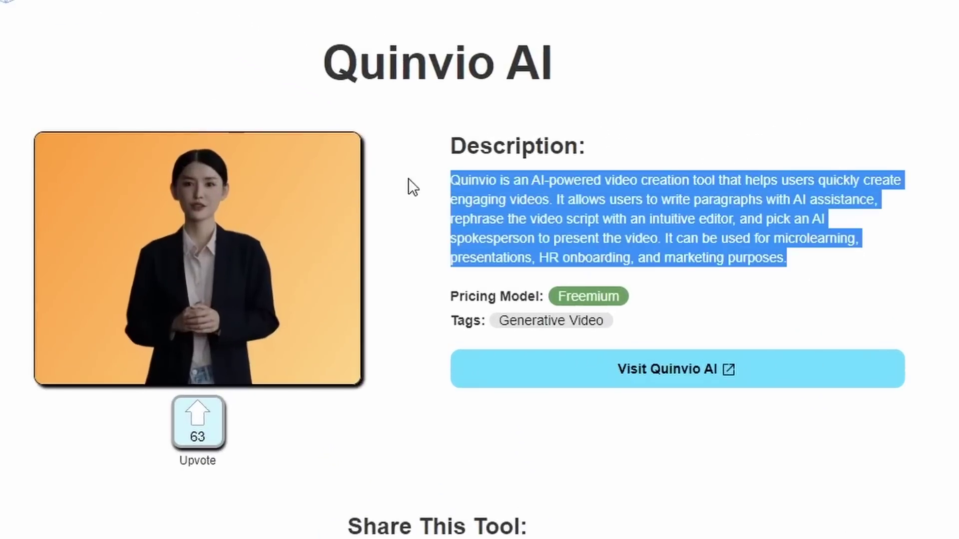
click(898, 284)
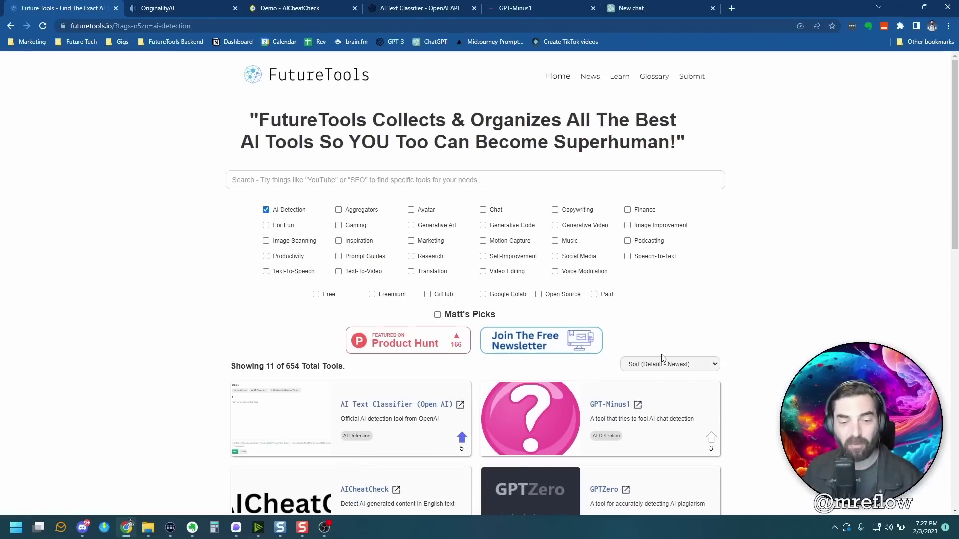
scroll(834, 261, down, 4)
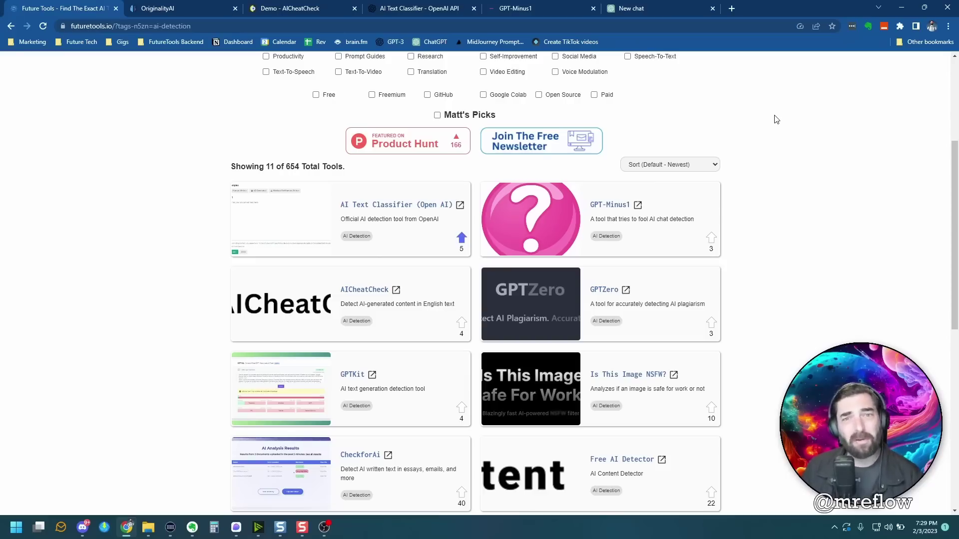
key(ctrl+w)
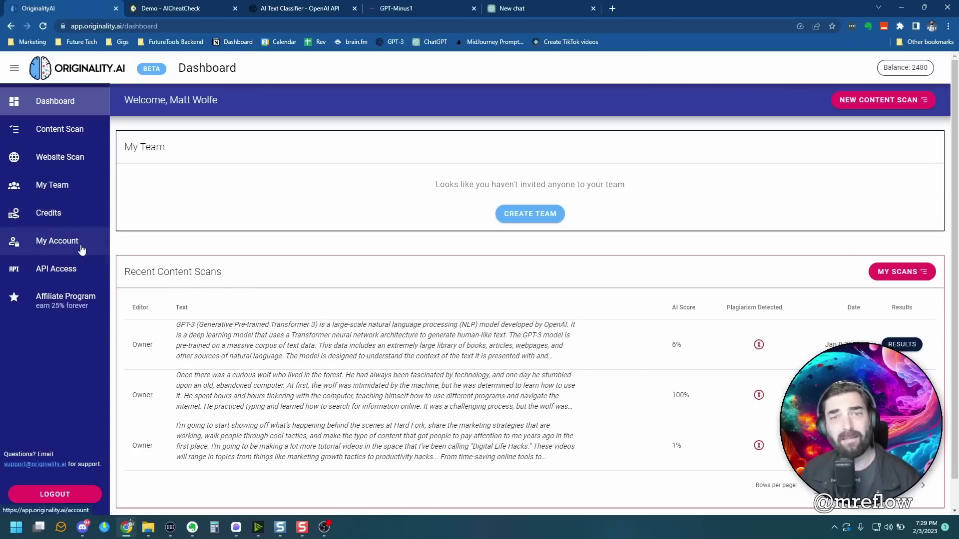
Scroll the AICheatCheck demo, then highlight and scroll OpenAI's AI Text Classifier page.
key(ctrl+Tab)
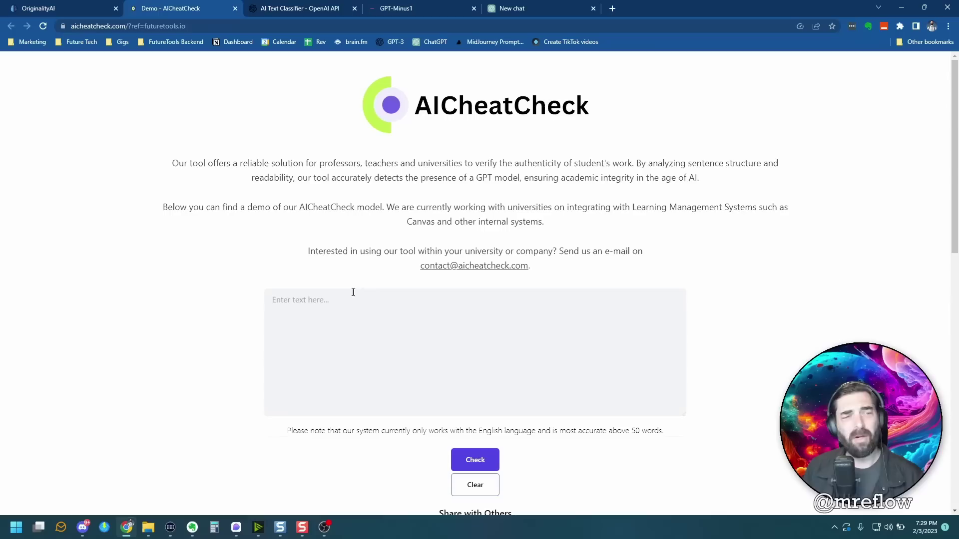
scroll(786, 179, down, 8)
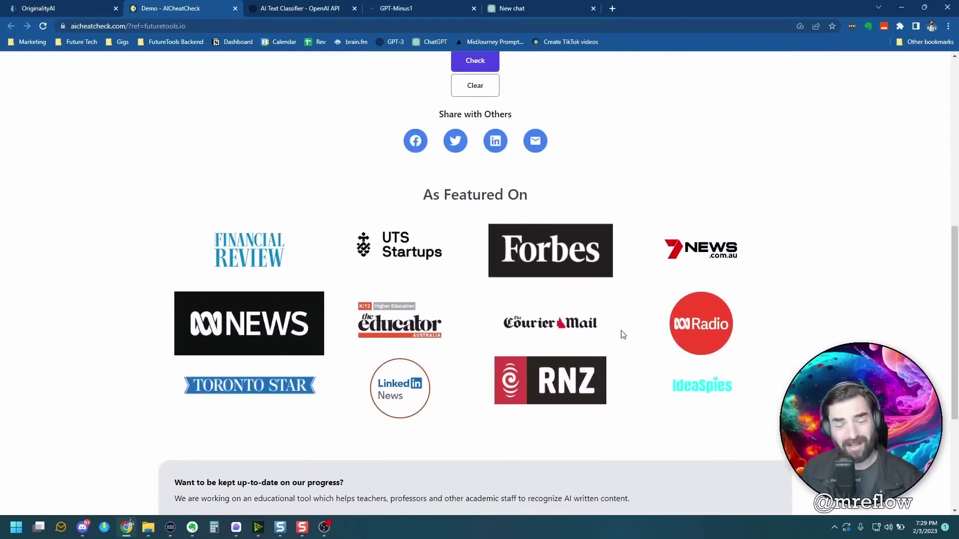
key(ctrl+Tab)
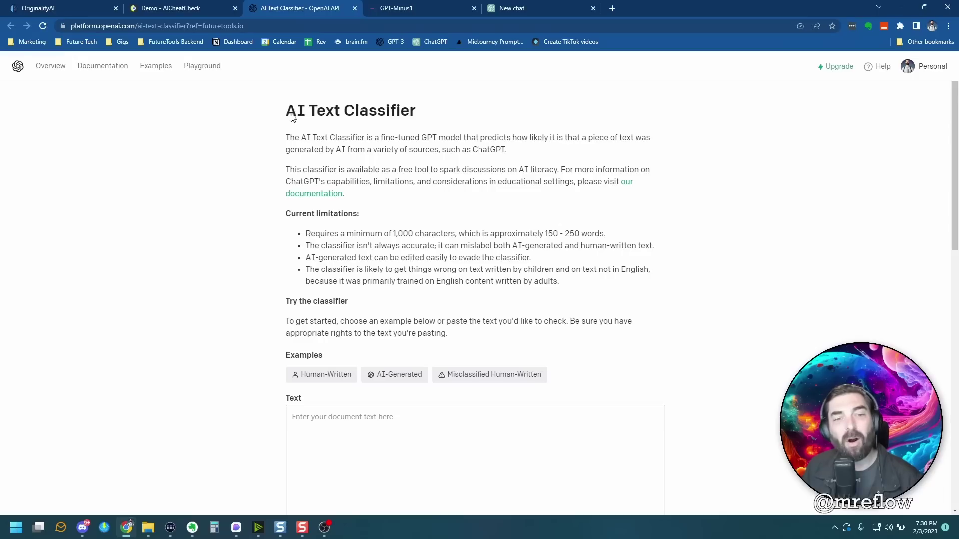
drag(292, 117, 516, 123)
click(563, 291)
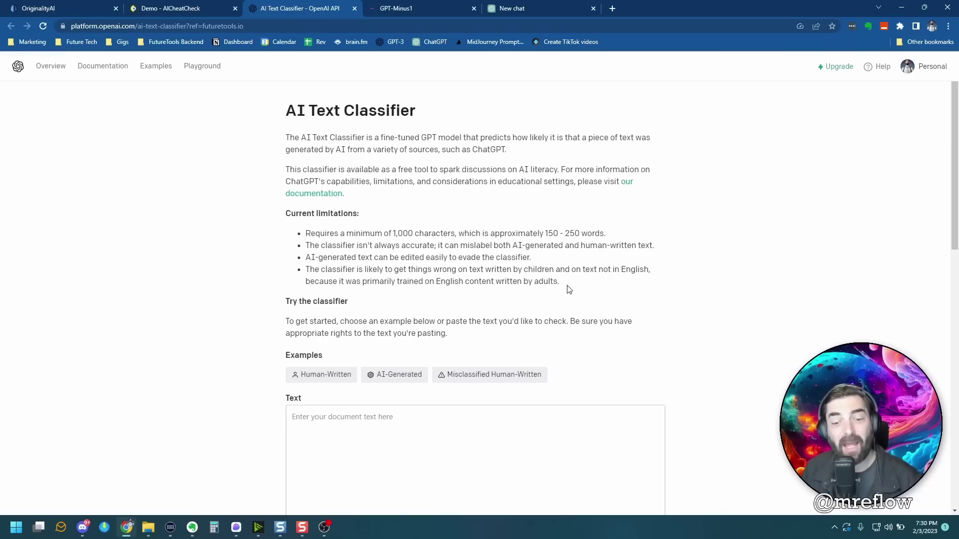
scroll(569, 290, down, 2)
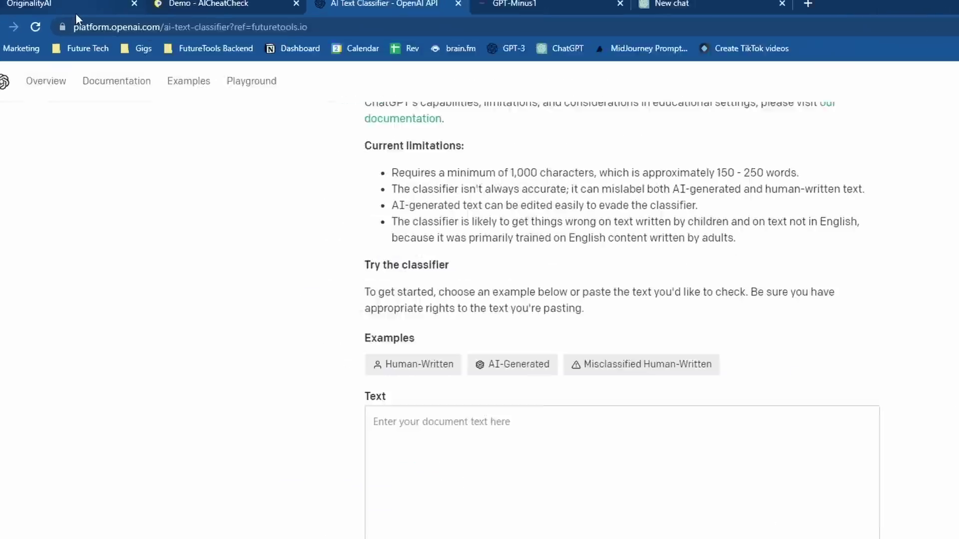
Highlight the AI Text Classifier's web address and its domain, then go to the new ChatGPT chat.
drag(72, 26, 154, 25)
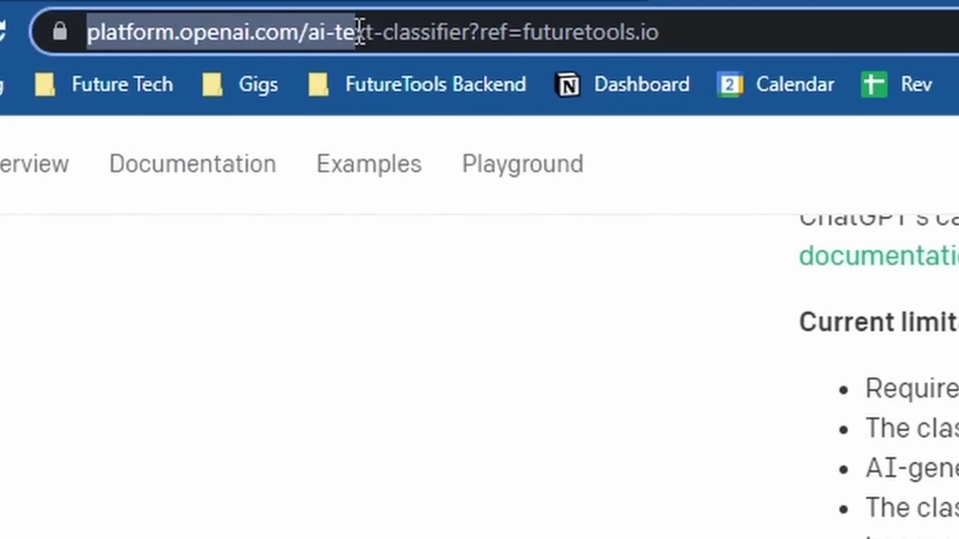
drag(359, 33, 306, 33)
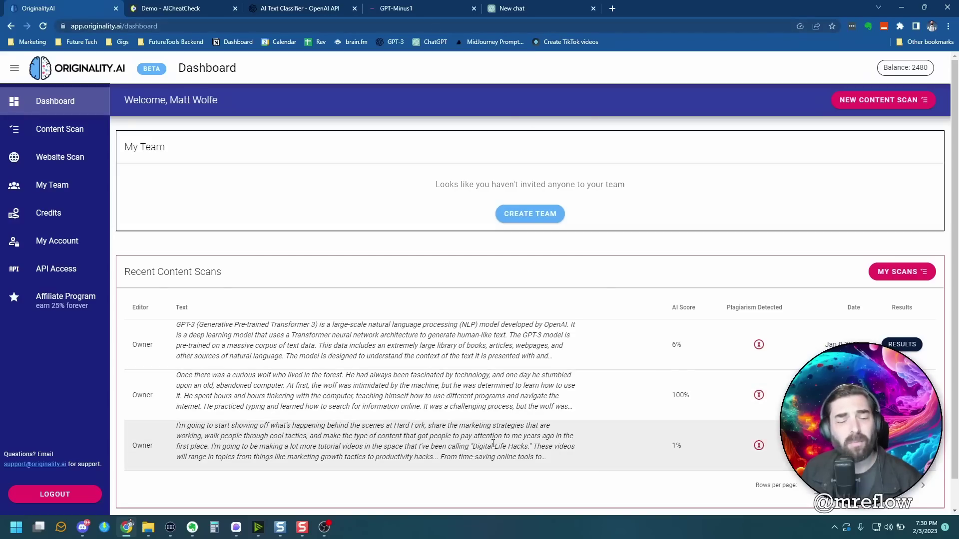
click(542, 6)
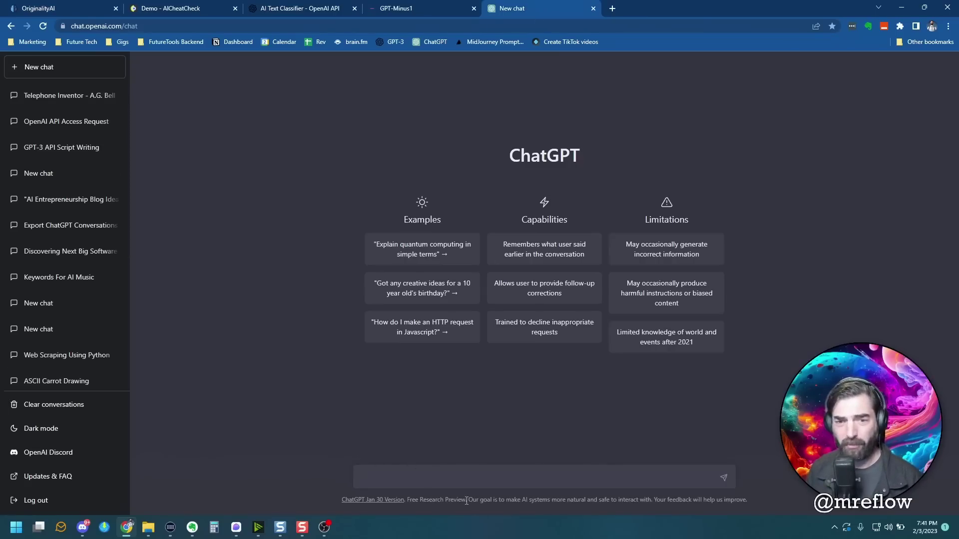
Ask ChatGPT for a 1,000-character story about a kid who likes to skate, then select it.
text(Write a short )
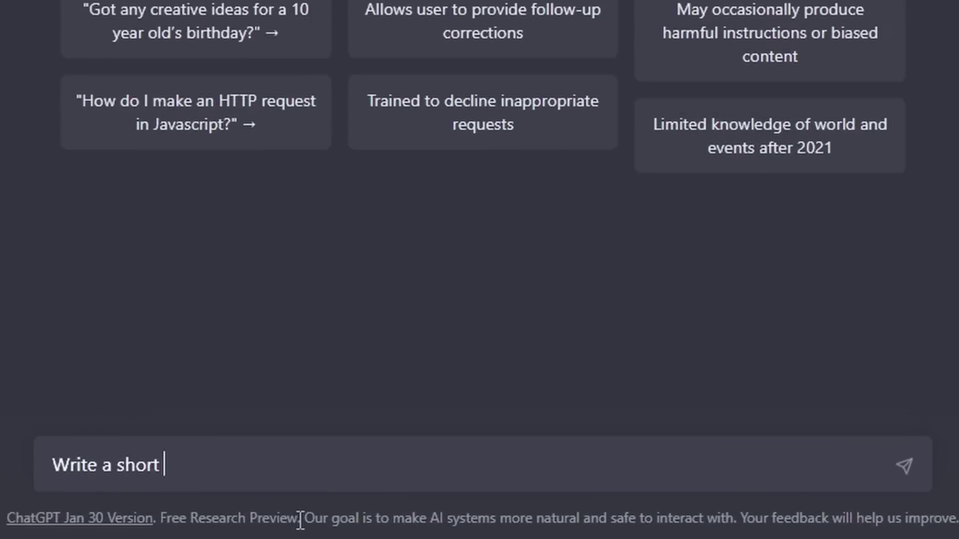
text(story that's at leasty)
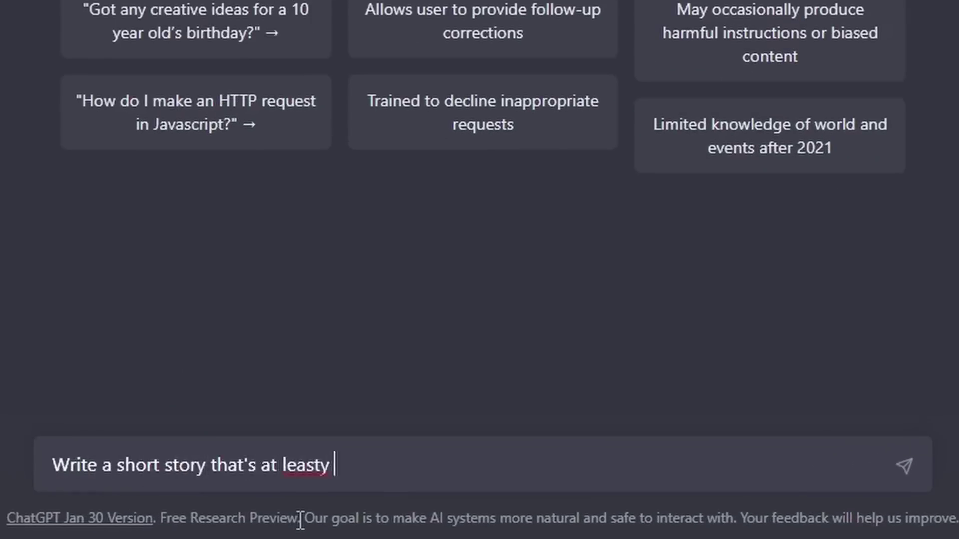
key(BackSpace)
text(10)
key(BackSpace)
text(,000 cha)
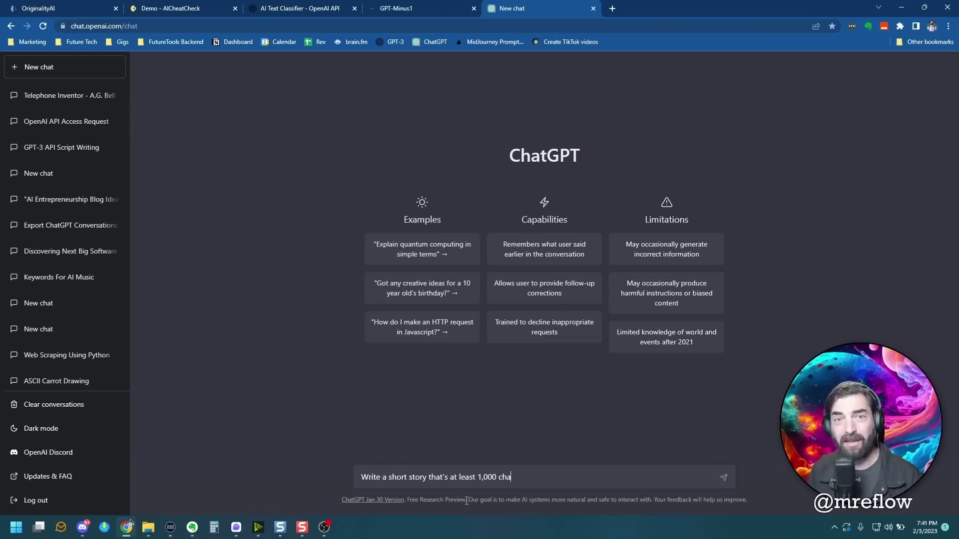
text(racters about a)
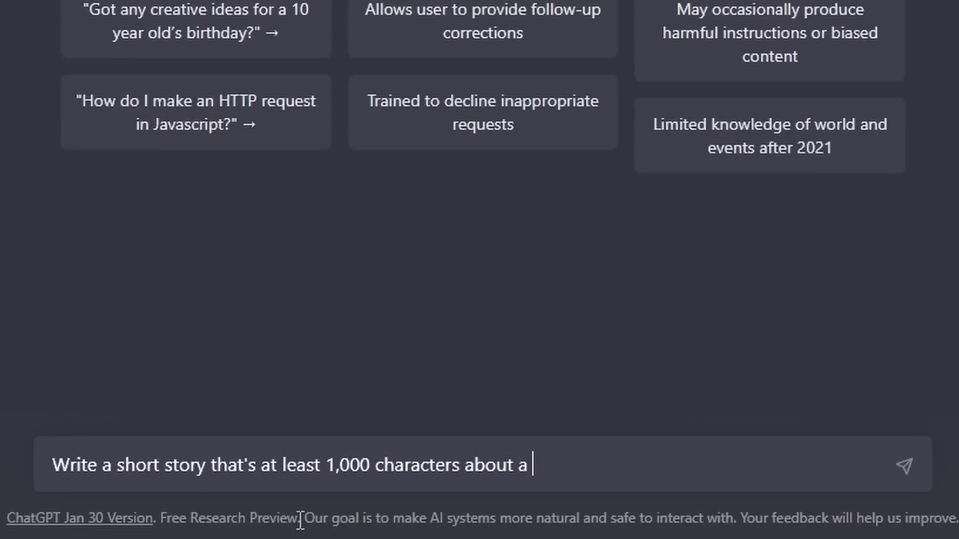
text( kid who likes to s)
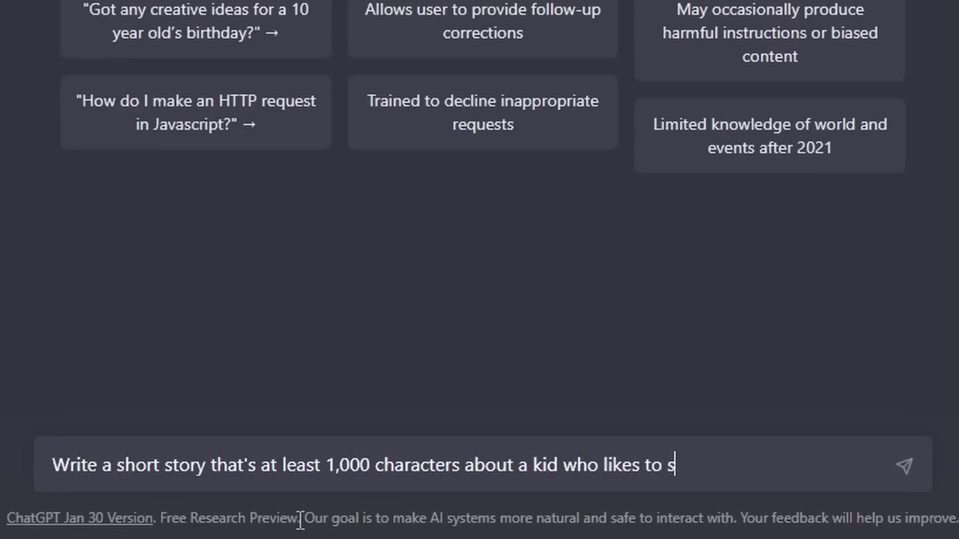
text(kare)
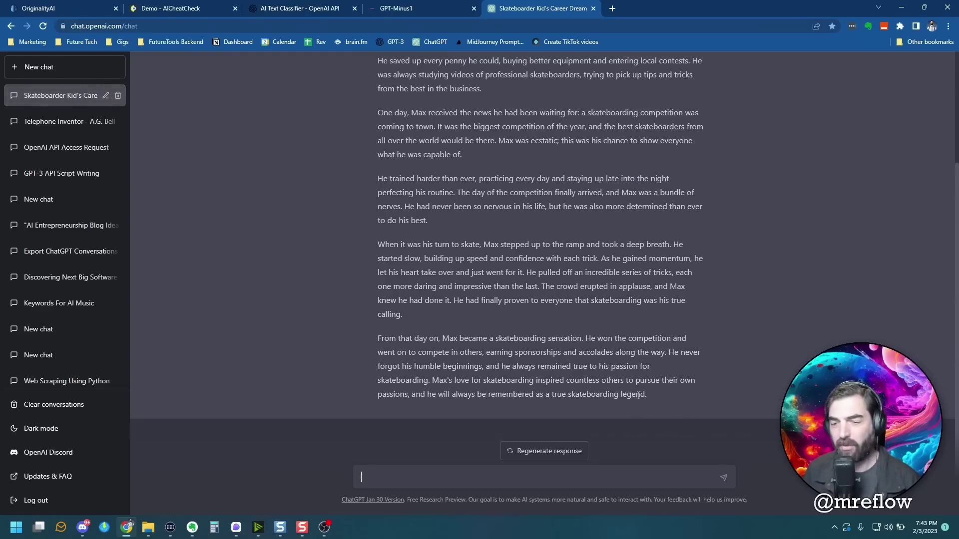
drag(646, 394, 370, 131)
key(ctrl+c)
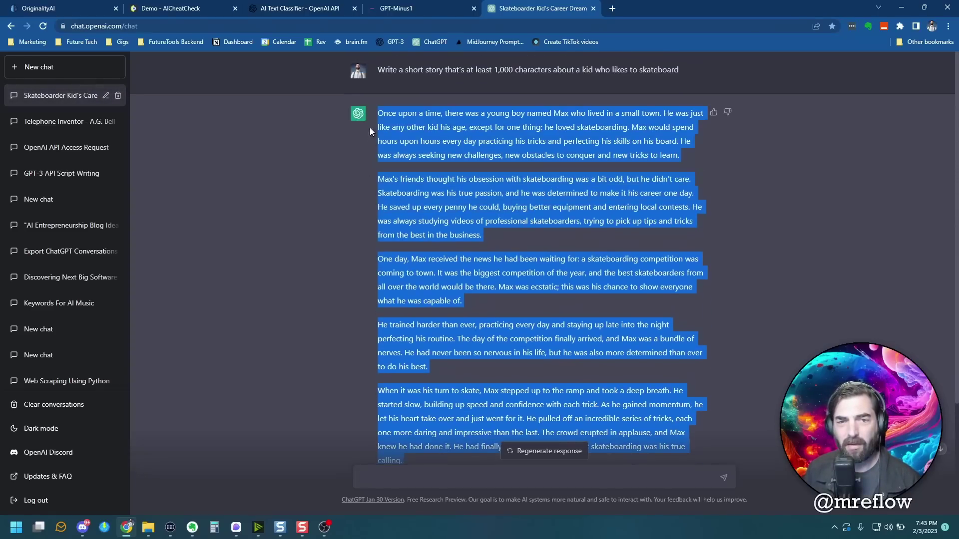
Paste the skateboarding story into Originality.AI's content box and run the scan.
click(50, 6)
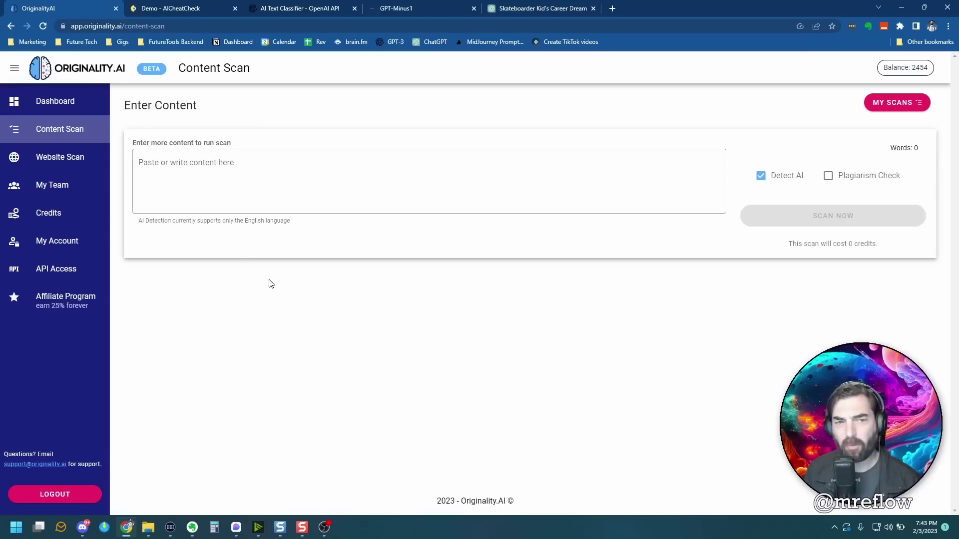
click(252, 167)
right_click(253, 169)
click(289, 245)
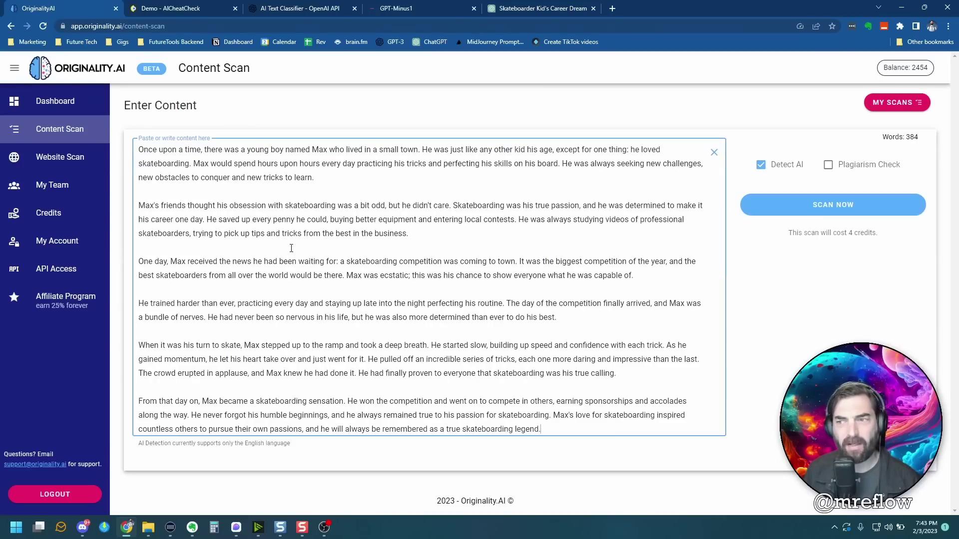
click(875, 208)
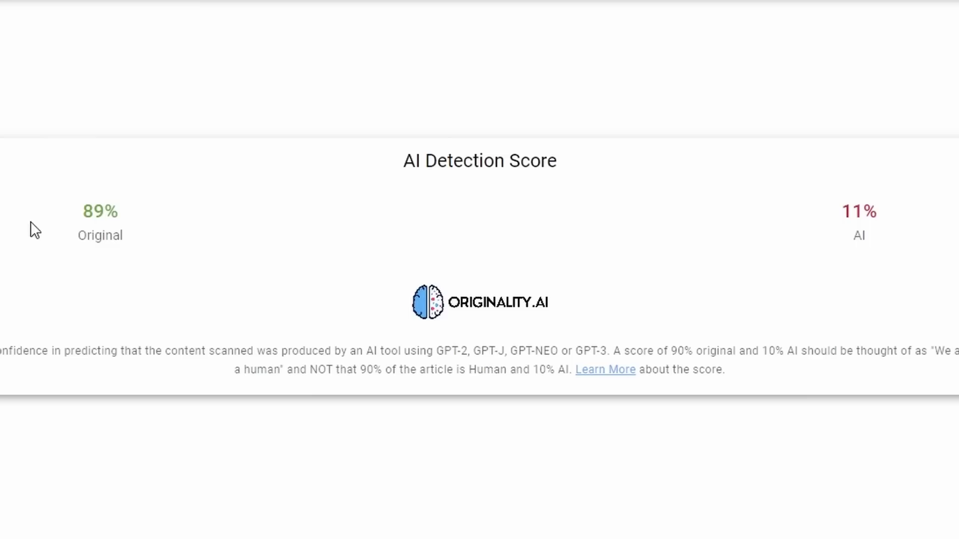
Highlight the 89% Original and 11% AI scores.
drag(263, 208, 337, 219)
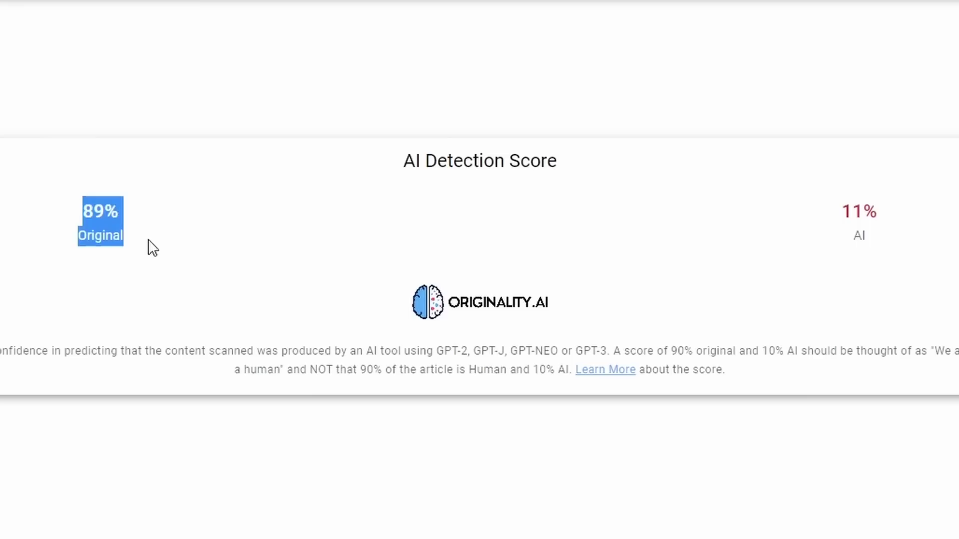
drag(841, 204, 865, 245)
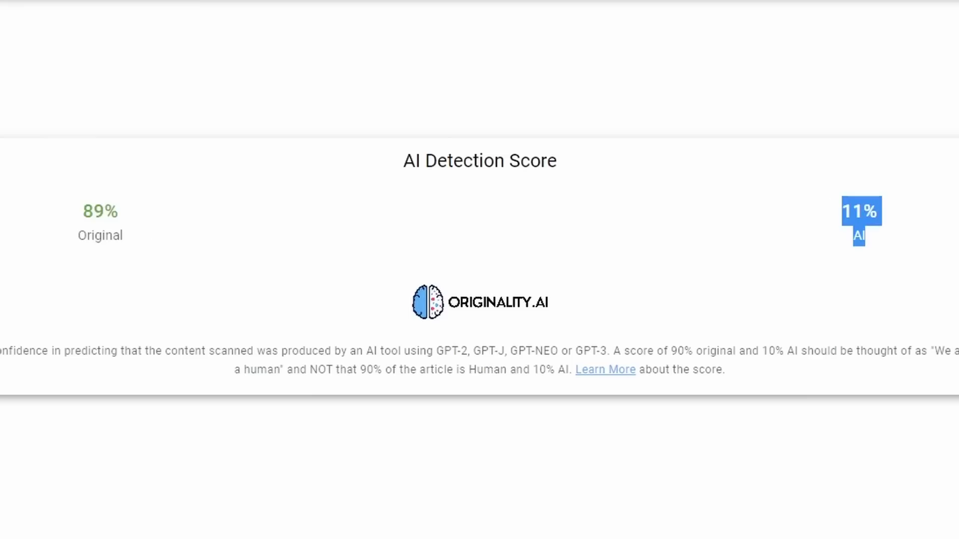
click(533, 11)
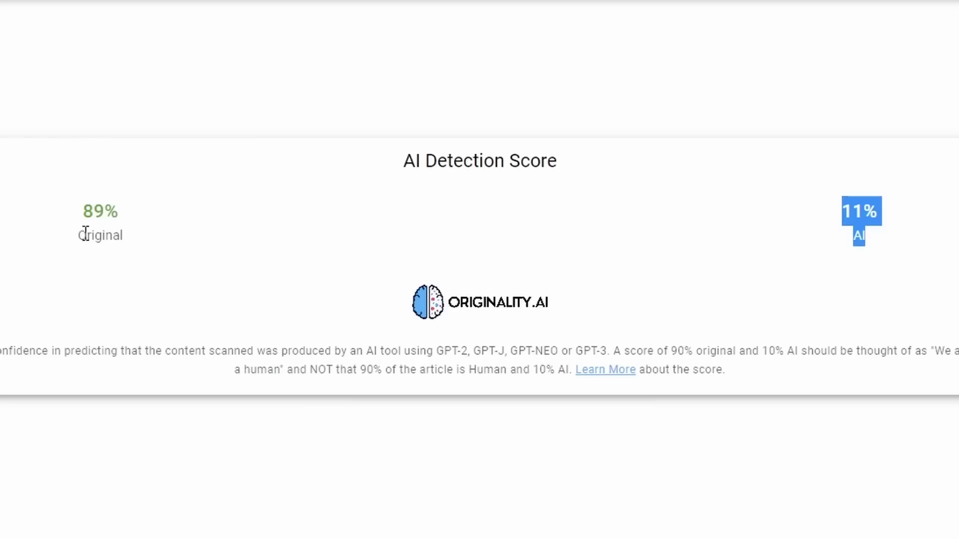
drag(83, 243, 122, 199)
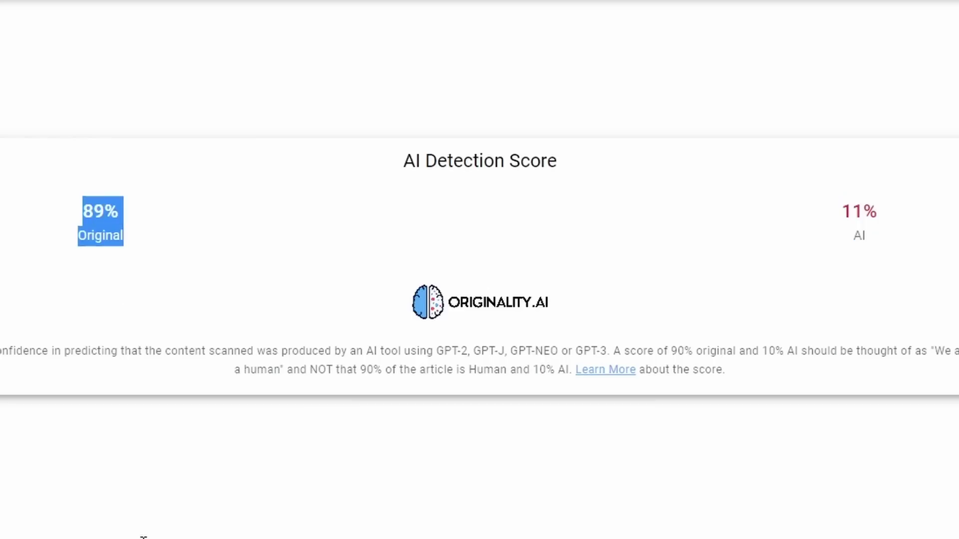
click(155, 314)
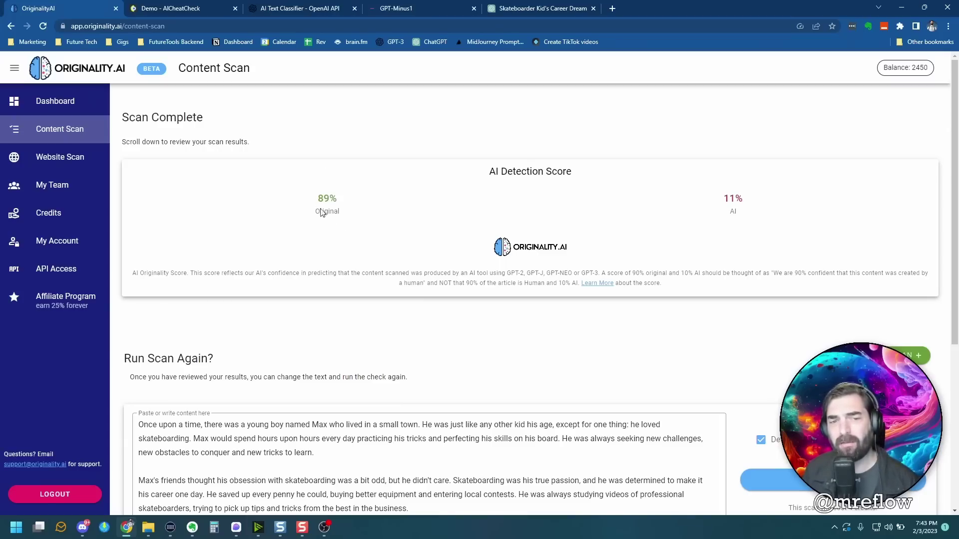
Paste the skateboarding story into AICheatCheck, run the check, and highlight the 100% AI-written verdict.
click(175, 9)
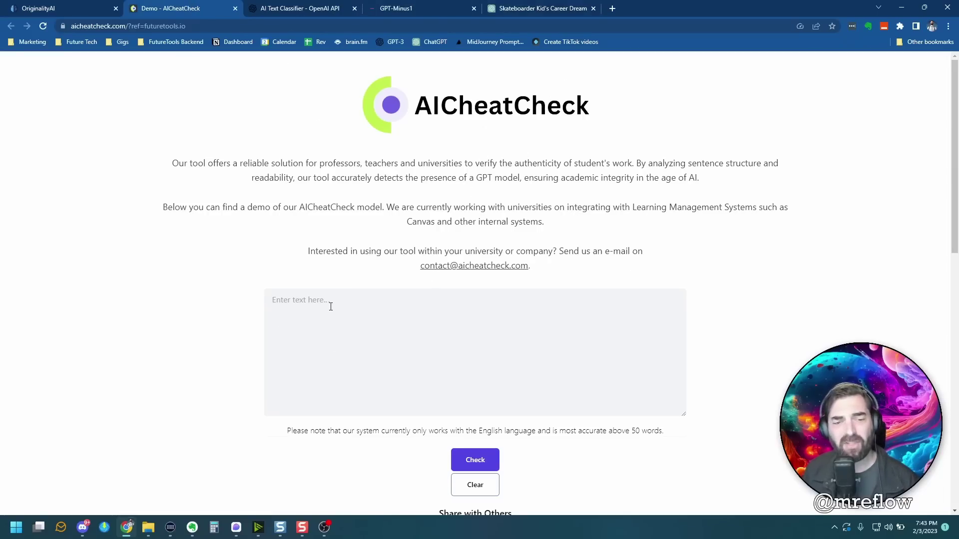
click(368, 318)
right_click(368, 318)
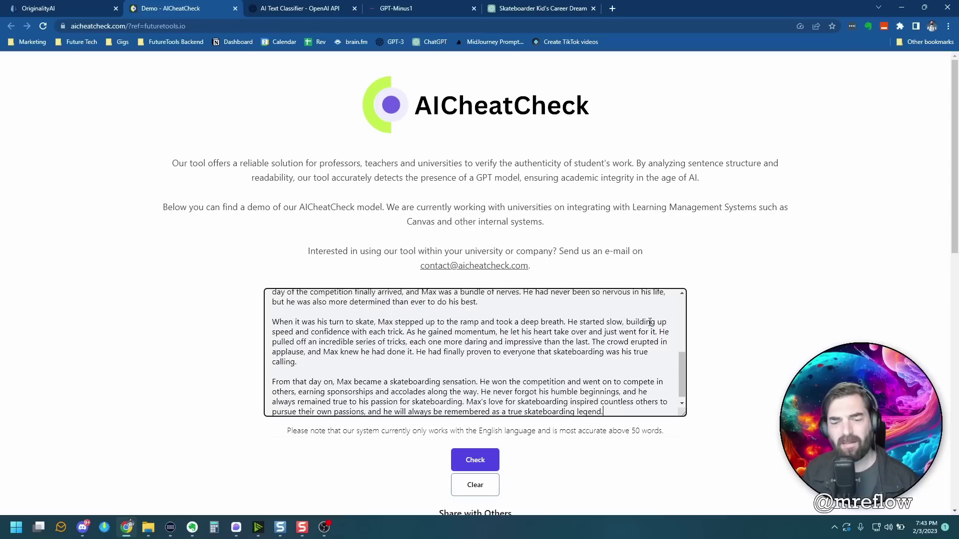
click(474, 460)
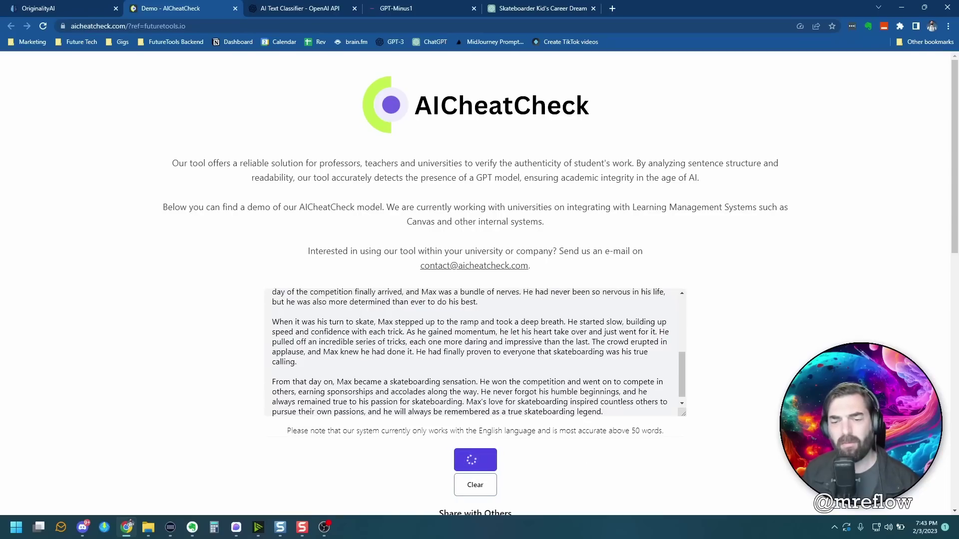
scroll(351, 428, down, 2)
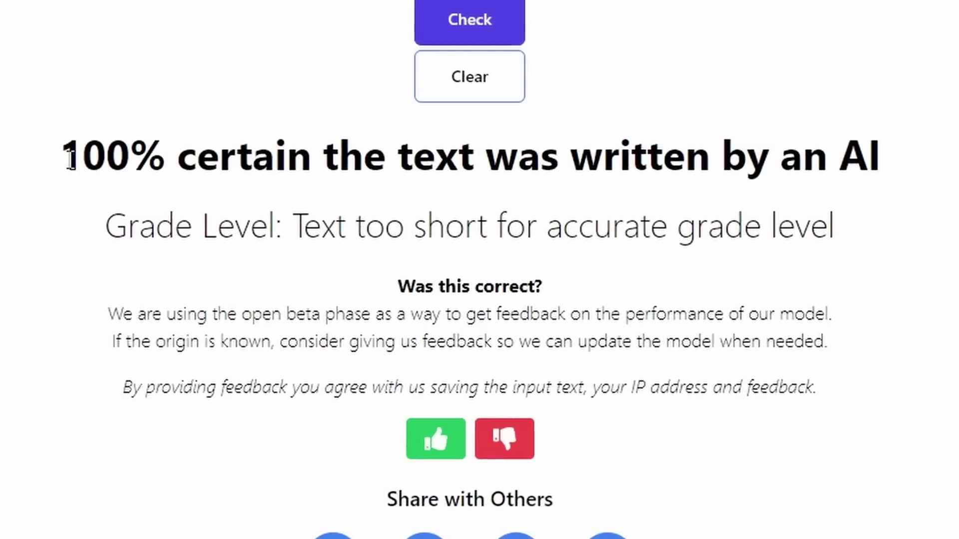
drag(70, 156, 918, 152)
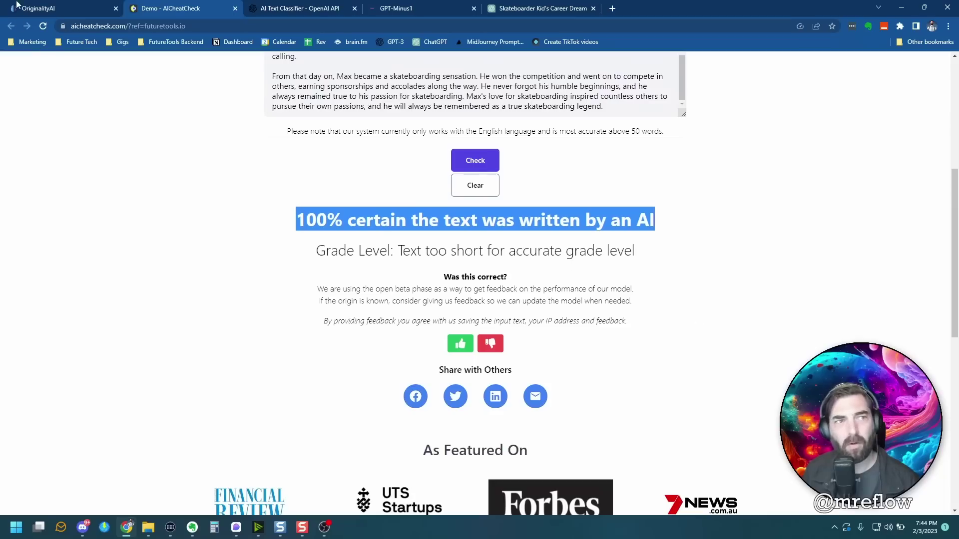
click(54, 7)
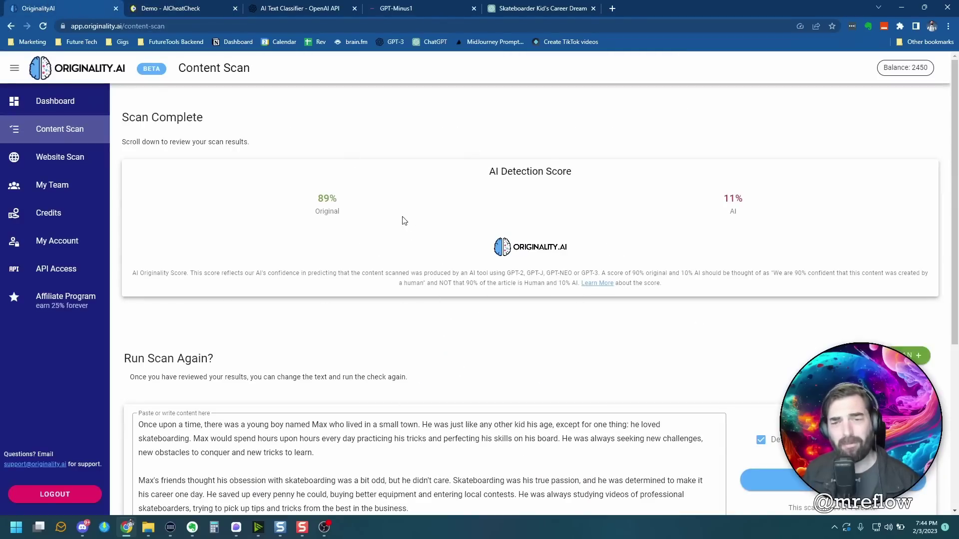
Paste the story into OpenAI's AI Text Classifier, submit it, and highlight 'possibly' in the verdict.
key(ctrl+Tab)
key(ctrl+Tab)
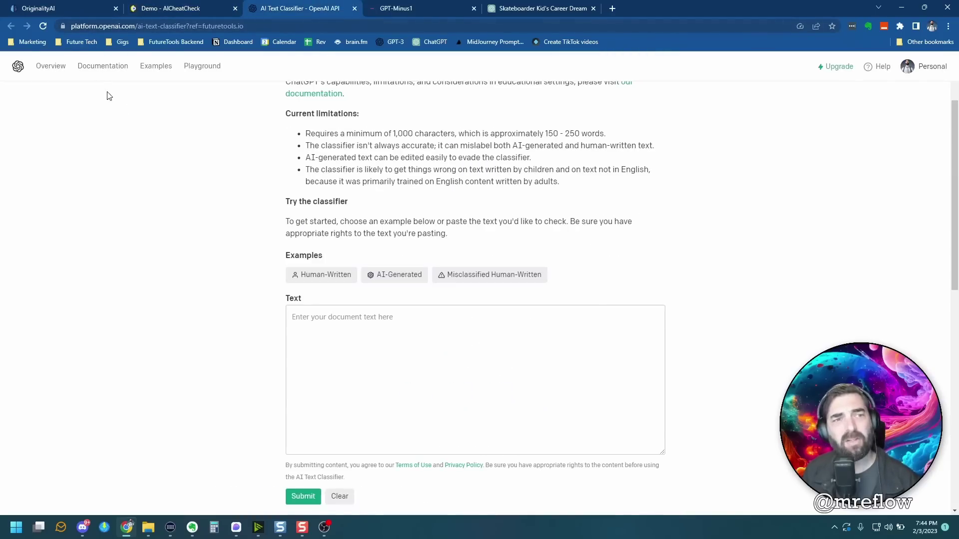
click(381, 353)
right_click(377, 343)
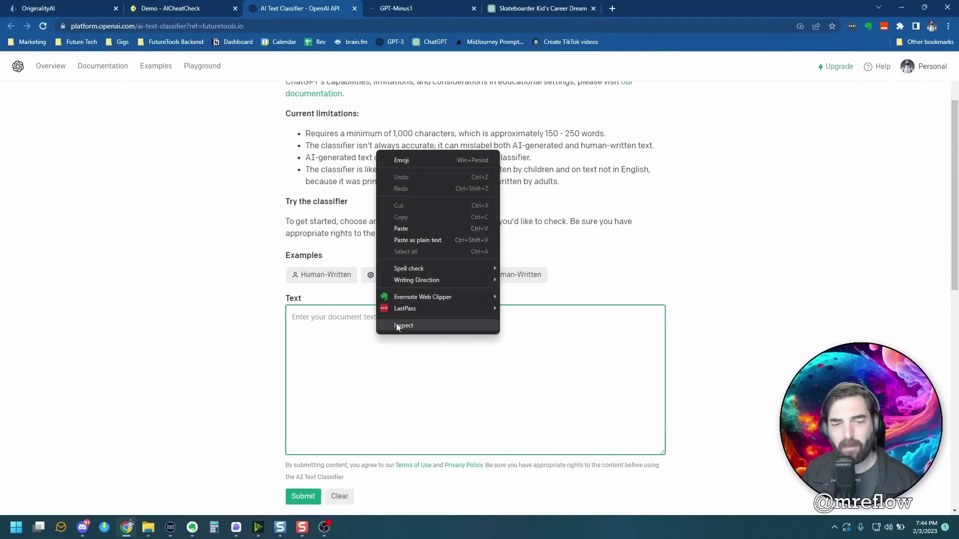
click(414, 232)
scroll(414, 231, down, 3)
click(303, 366)
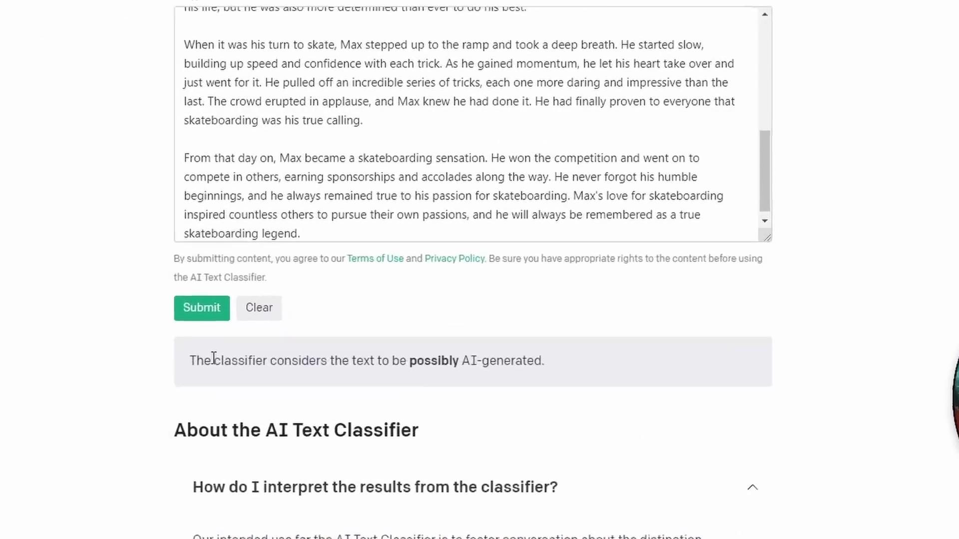
drag(403, 349, 460, 345)
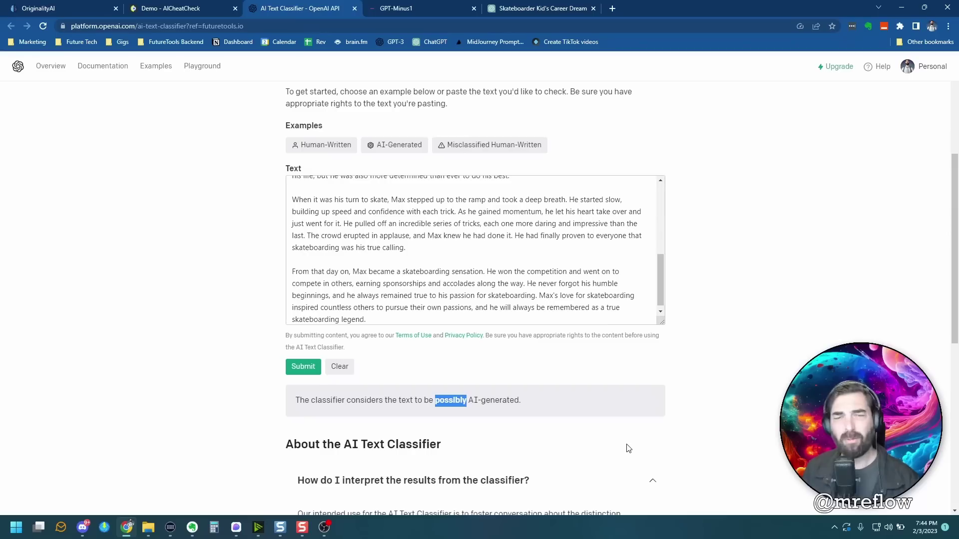
Start a new ChatGPT chat asking for a 1,000+ character guide to growing avocados in the backyard.
key(ctrl+Tab)
key(ctrl+Tab)
click(634, 480)
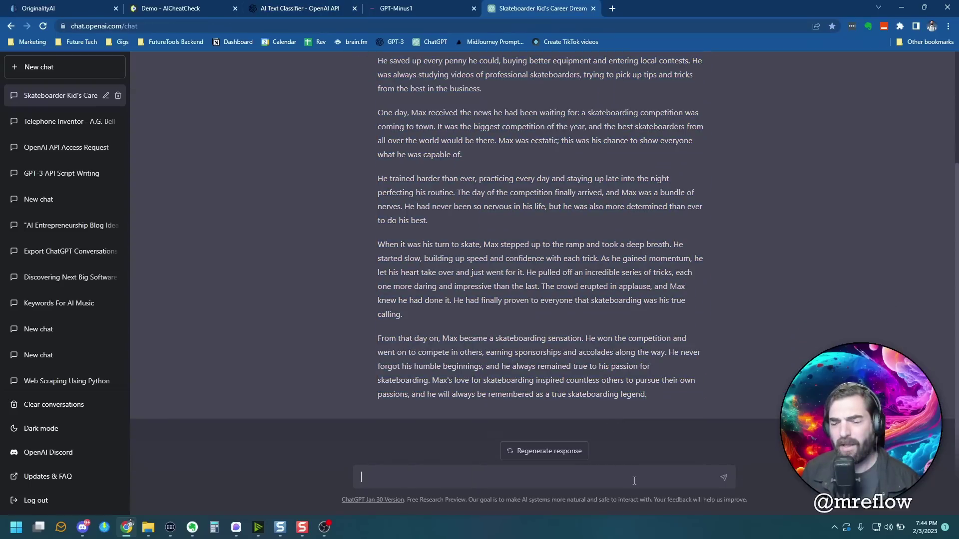
click(40, 73)
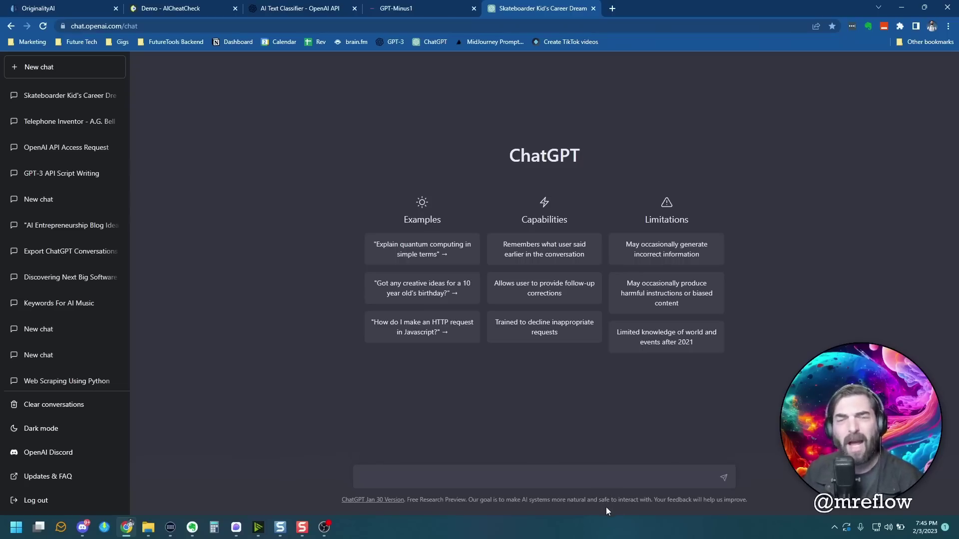
click(588, 475)
text(Explain to me)
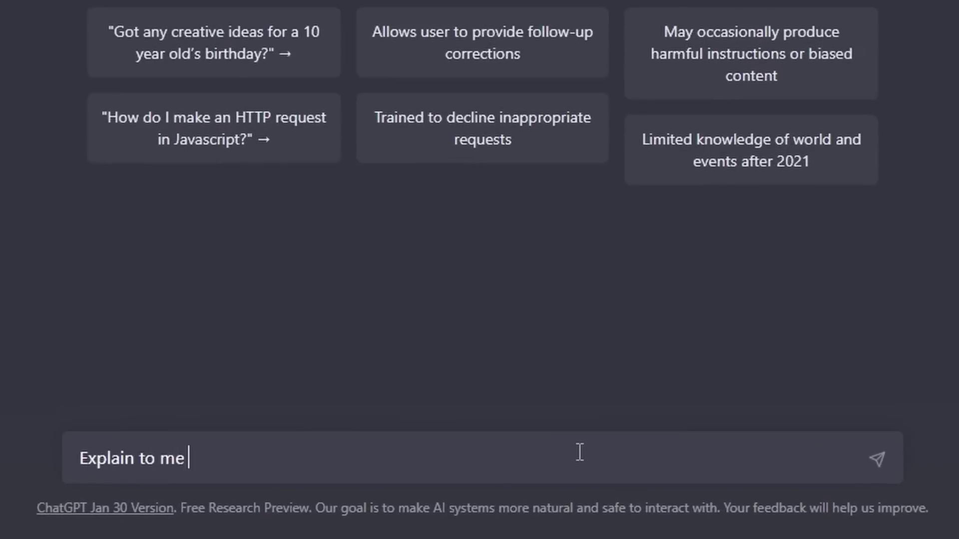
text( in at least 1)
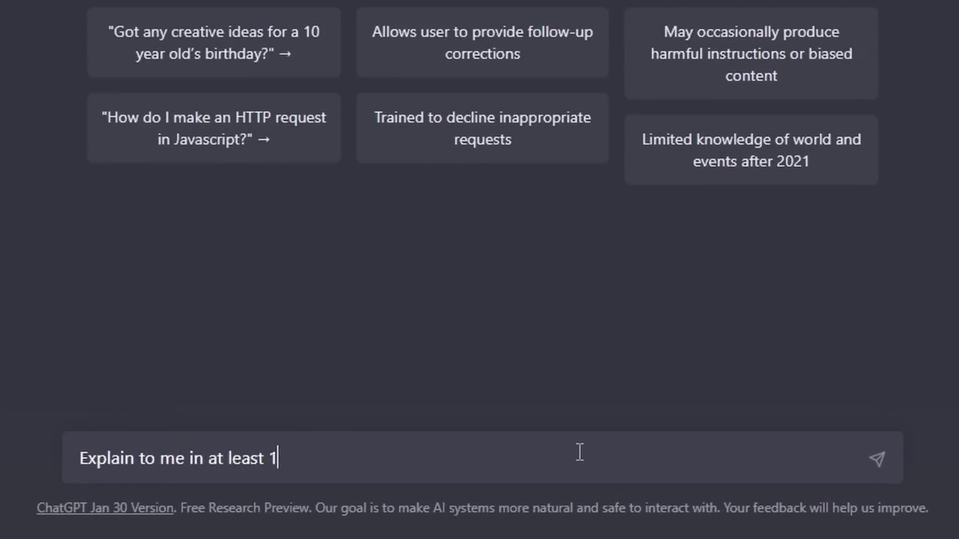
text(,0-0)
text(00 charact)
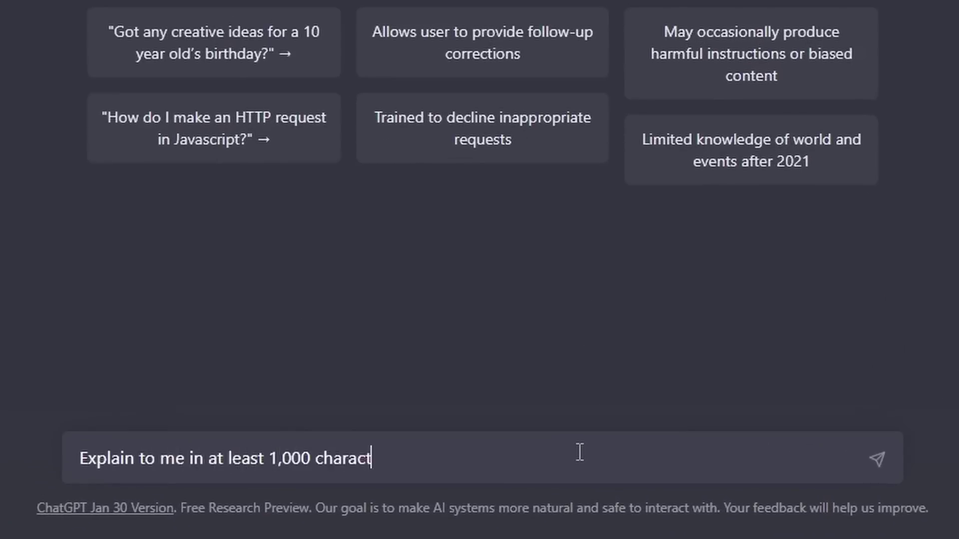
text(ers how to grow avo)
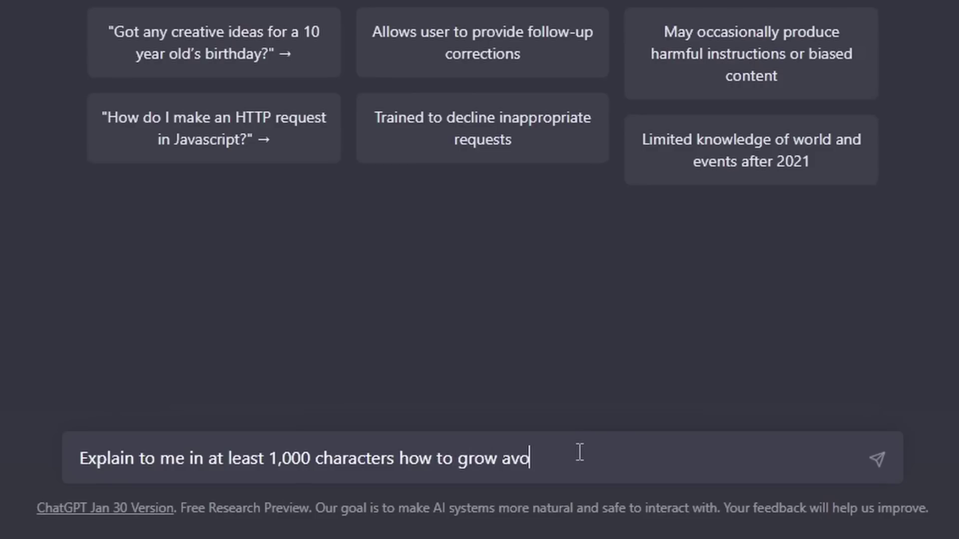
text(cadfs in ma)
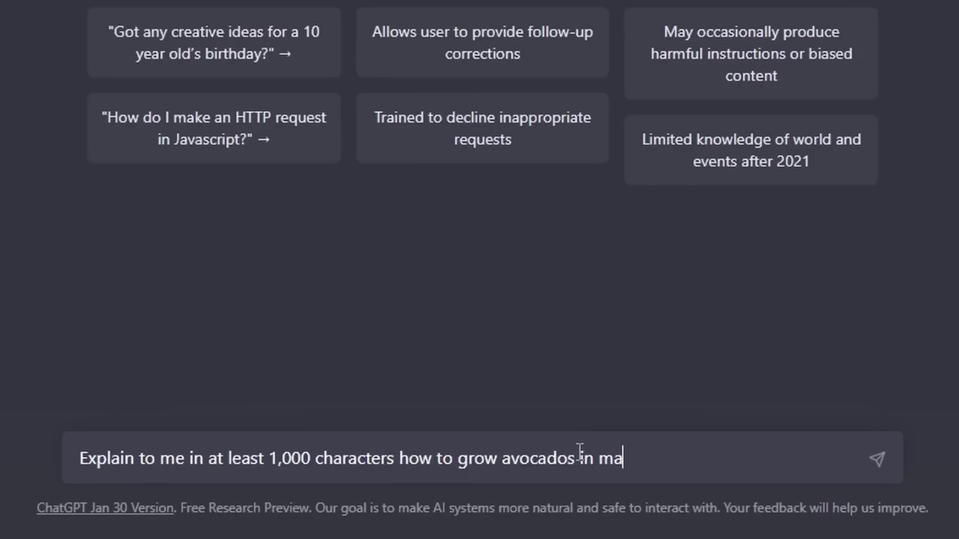
text(y back)
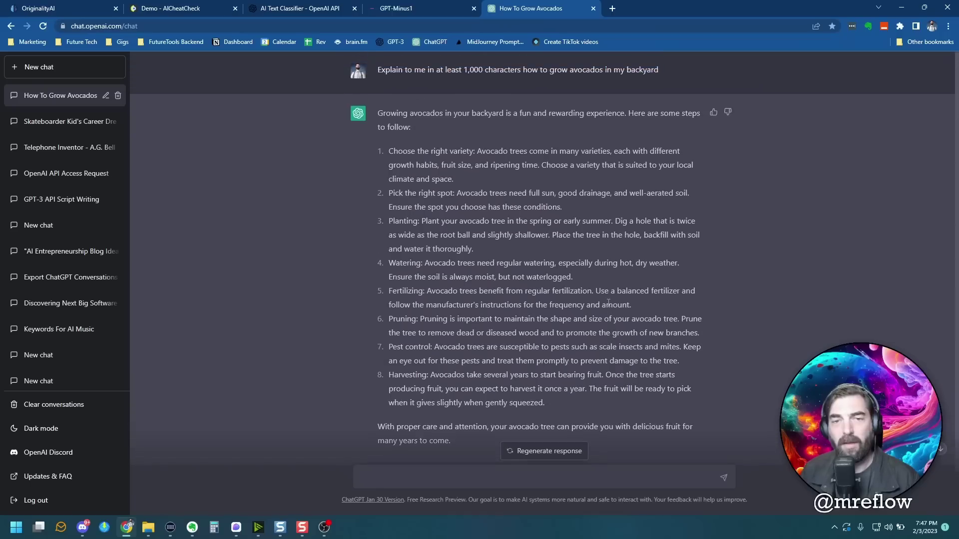
Select and copy ChatGPT's full eight-step avocado-growing answer.
scroll(546, 302, down, 1)
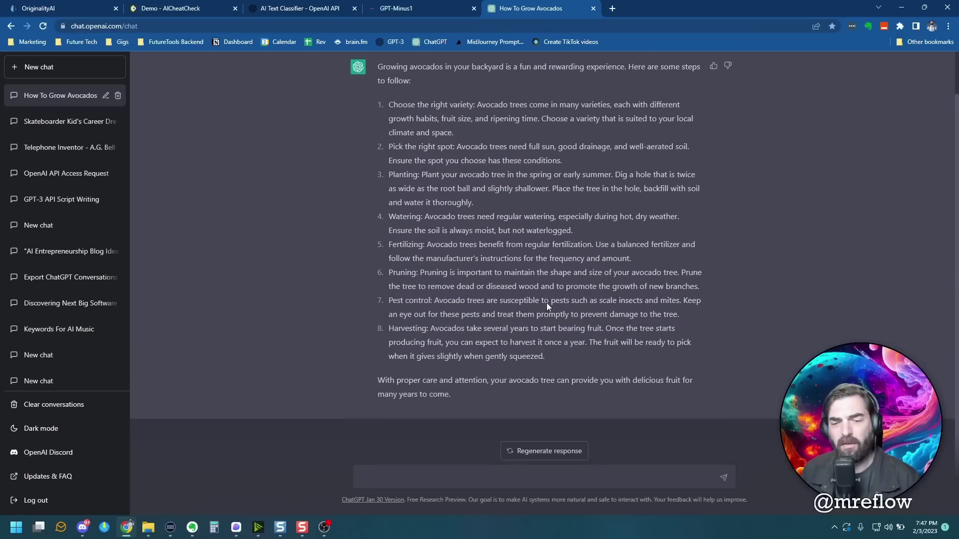
drag(481, 406, 377, 65)
right_click(377, 65)
click(395, 75)
click(60, 8)
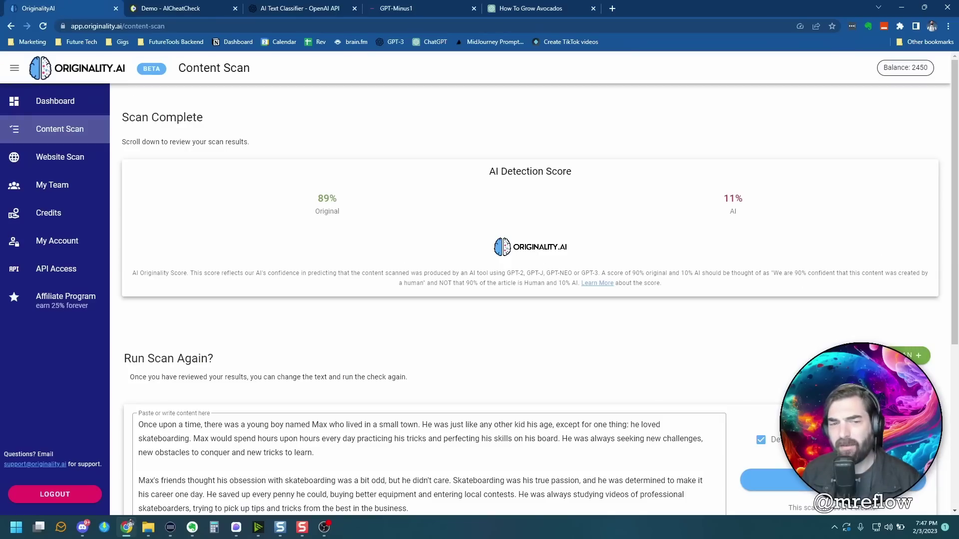
Paste the avocado article into a new Originality.AI content scan and run it.
click(917, 355)
right_click(245, 164)
click(277, 248)
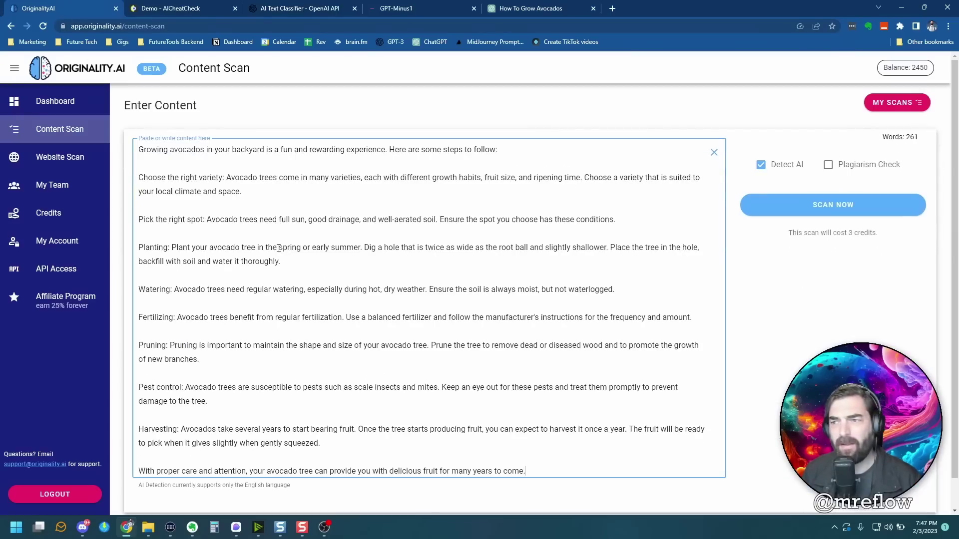
click(871, 204)
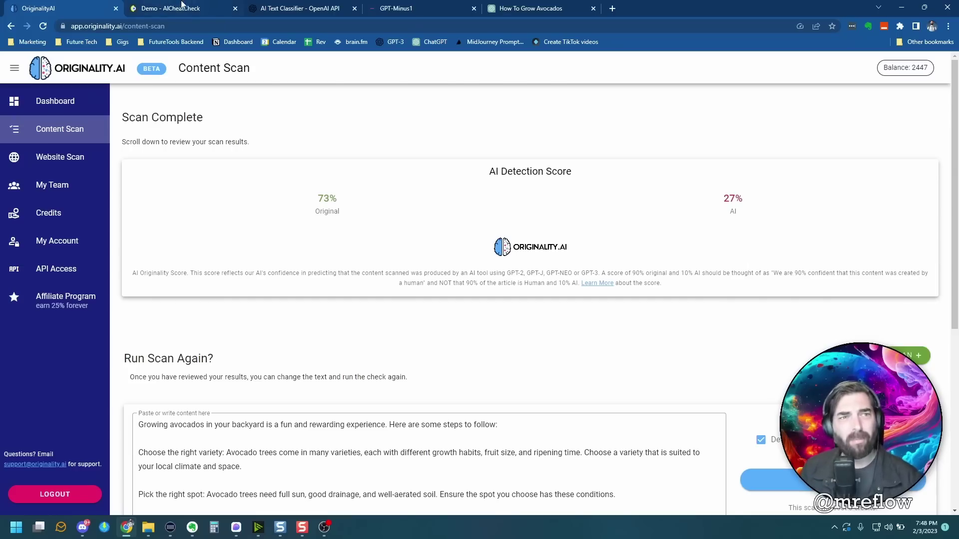
Clear the old skateboarding story from AICheatCheck's text box.
click(165, 8)
scroll(629, 388, up, 5)
double_click(455, 295)
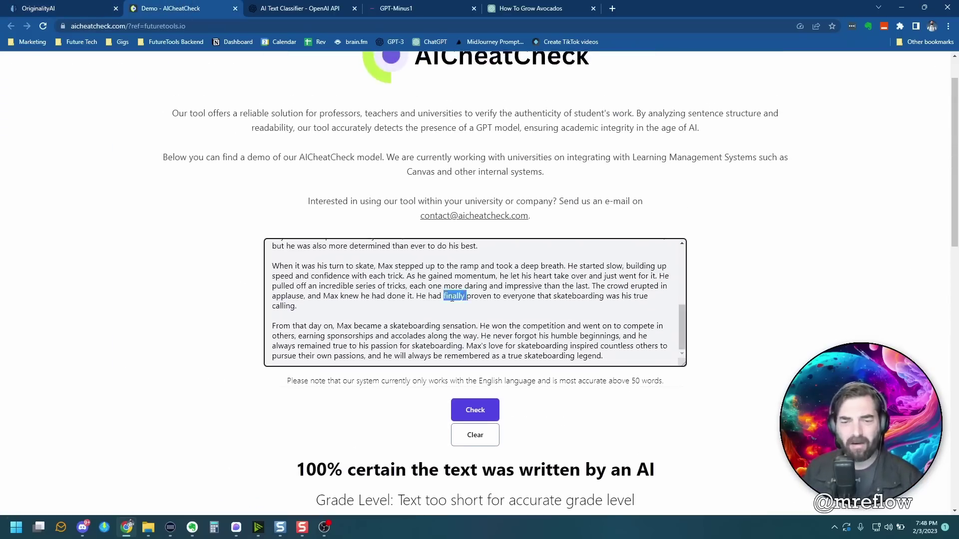
key(ctrl+a)
key(BackSpace)
Paste the avocado-growing article and check it, getting an 81% certain AI-written verdict.
right_click(348, 256)
click(371, 331)
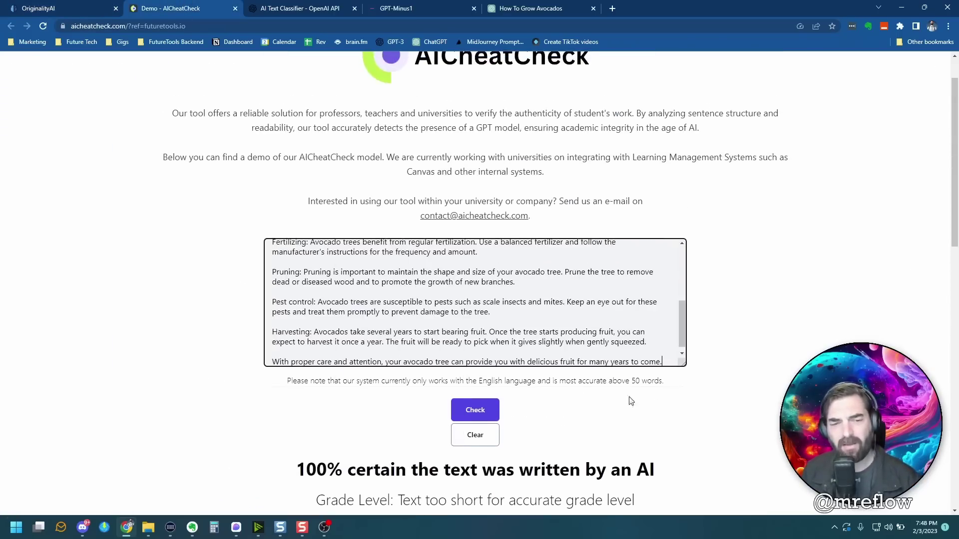
click(475, 410)
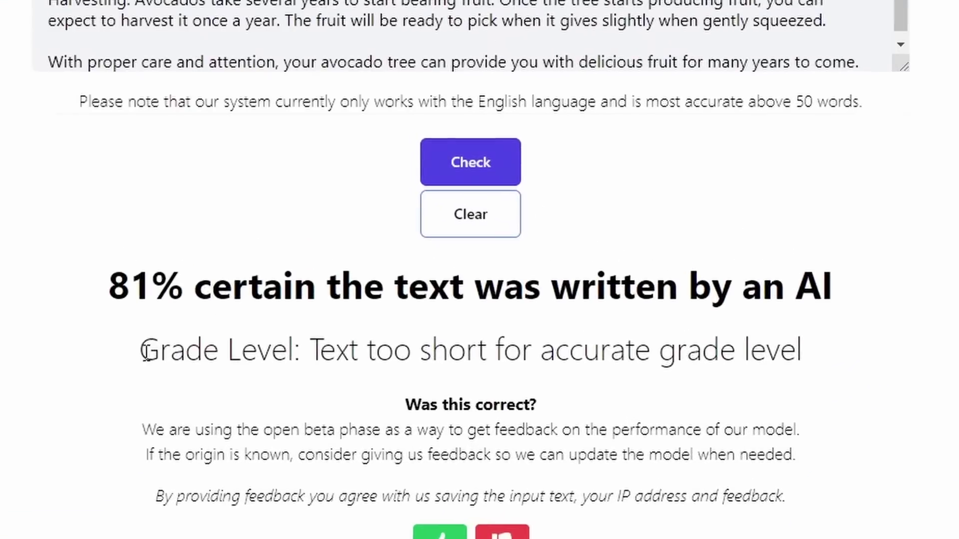
drag(124, 287, 606, 290)
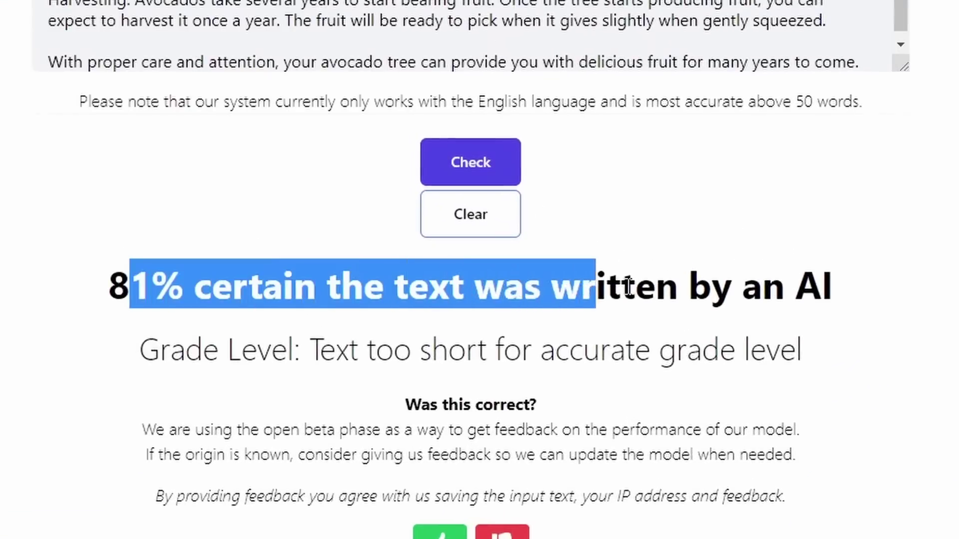
drag(869, 293, 107, 287)
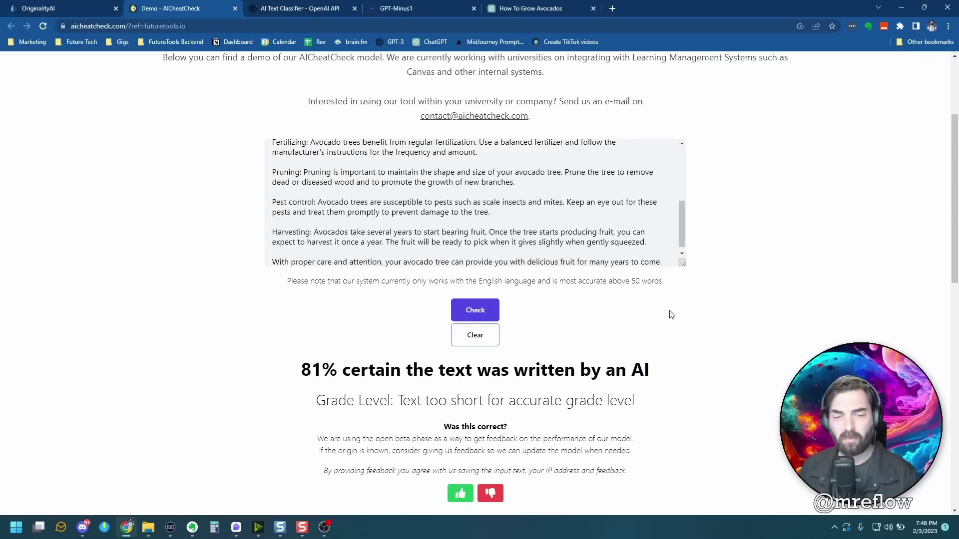
Classify the avocado article in OpenAI's AI Text Classifier (unclear if AI-generated), then return to the avocado chat.
click(289, 6)
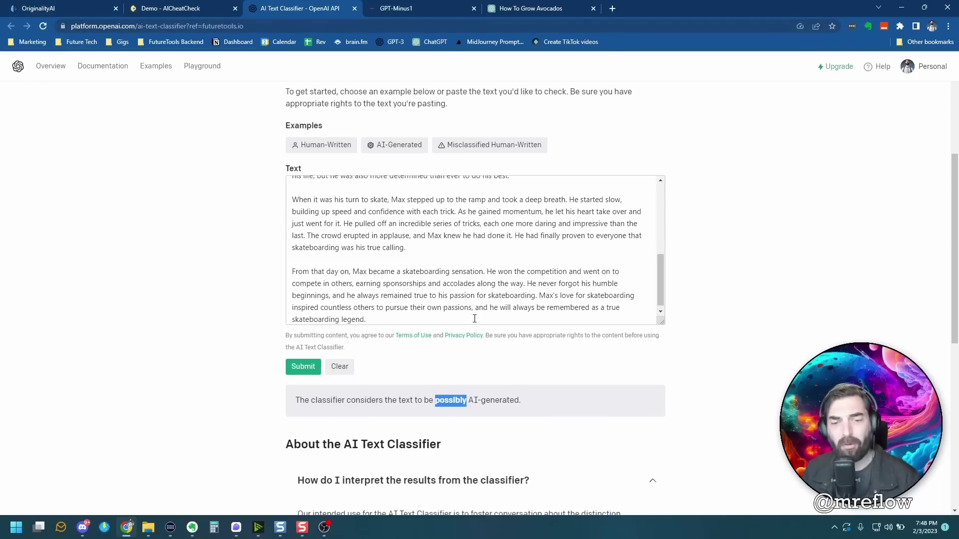
key(ctrl+a)
right_click(340, 199)
click(360, 248)
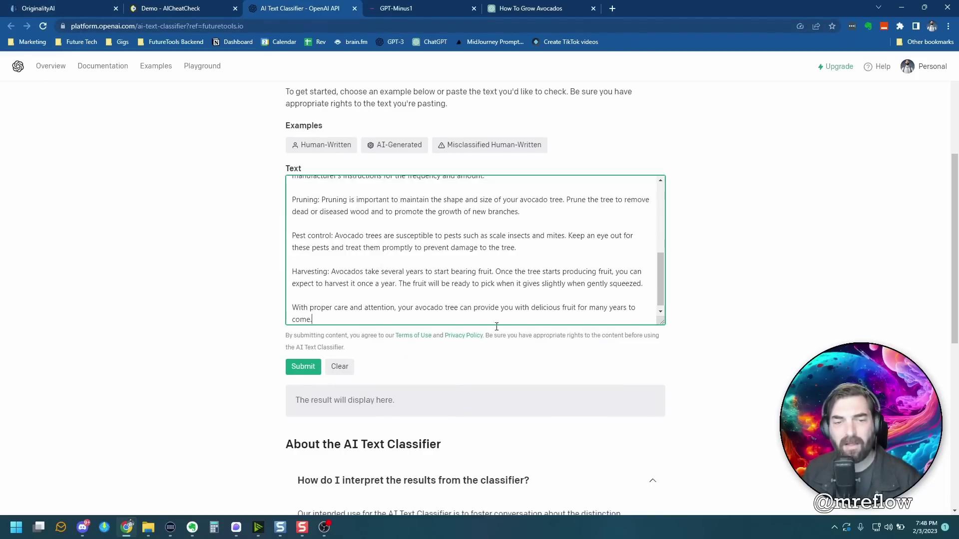
click(299, 369)
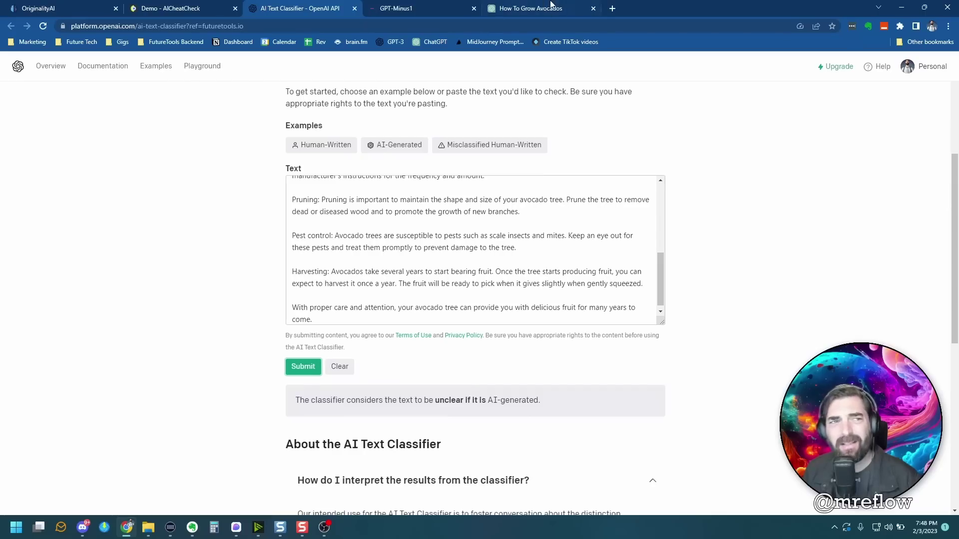
click(551, 7)
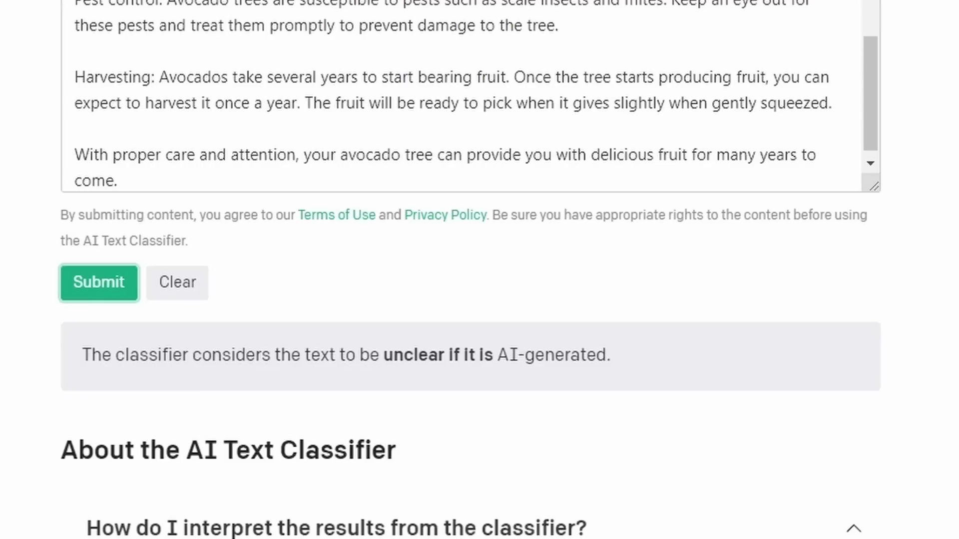
drag(388, 352, 399, 452)
click(399, 452)
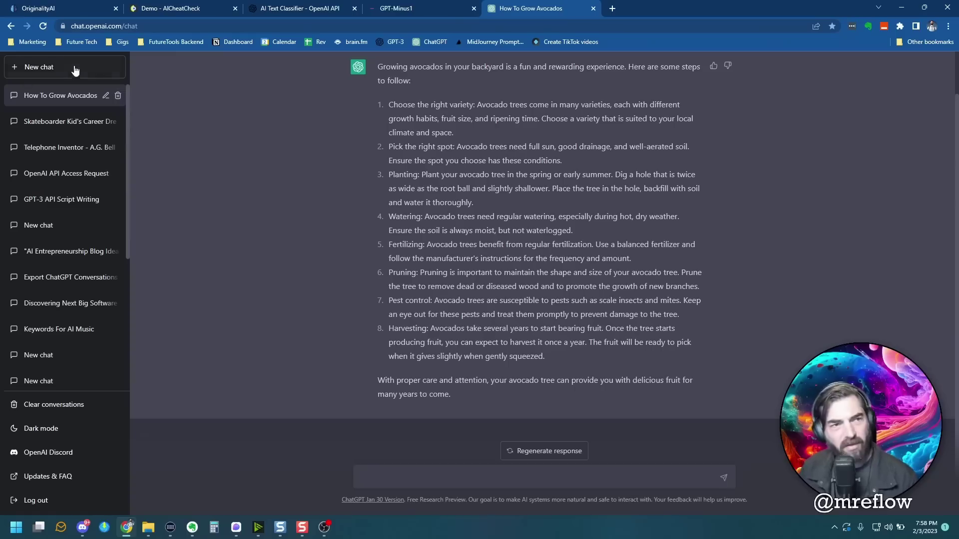
Have a new ChatGPT chat write a 1,000-plus character telephone-invention article and copy it.
click(75, 69)
text(Write an art)
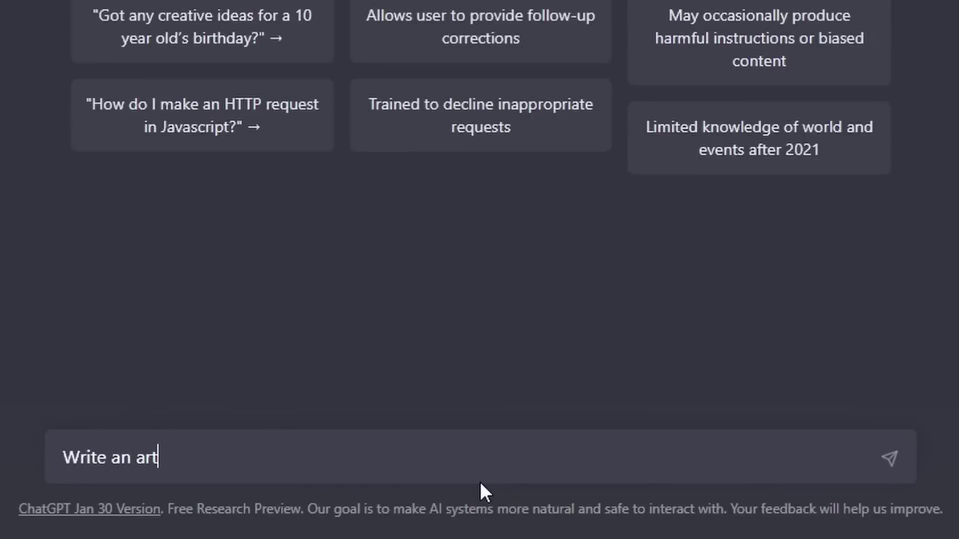
text(icle that's at least 1)
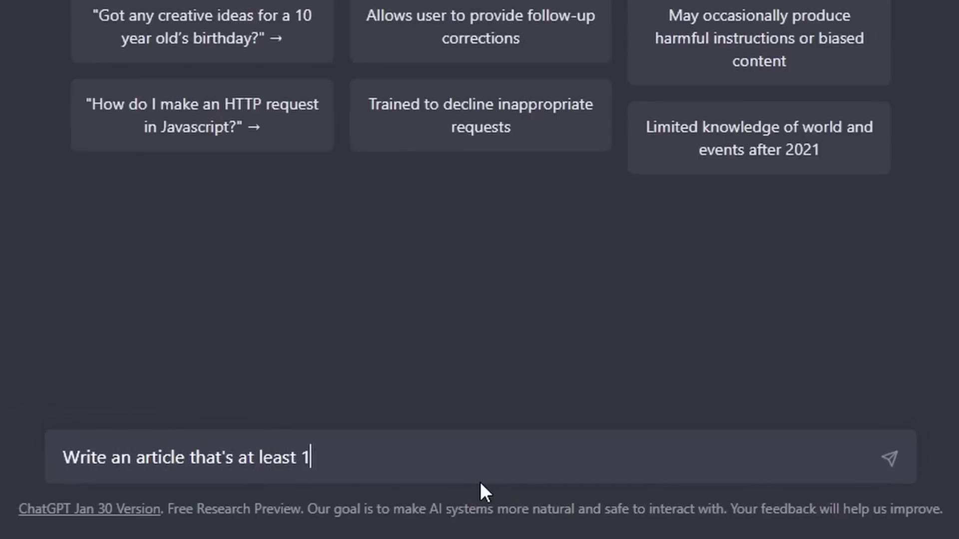
text(,000 charact)
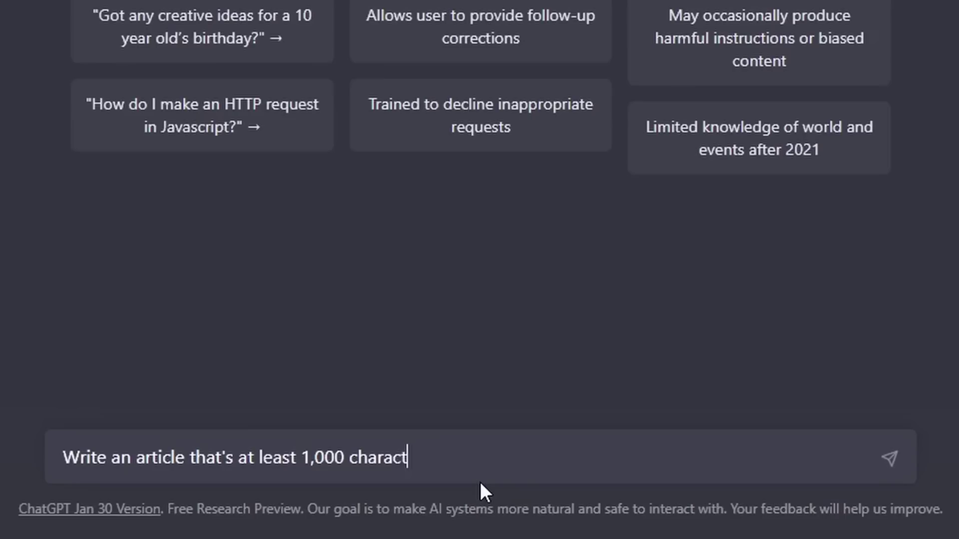
text(ers about the invention of)
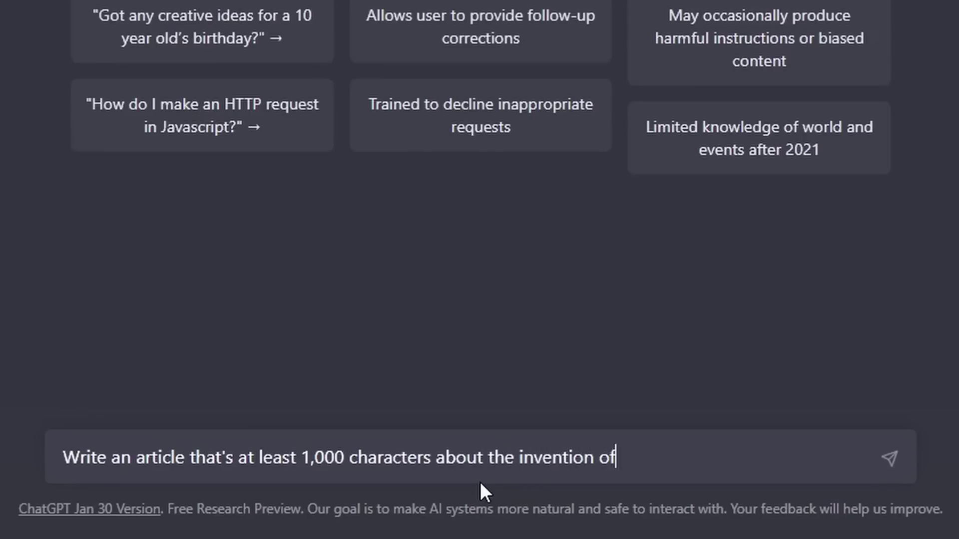
text( the telephone)
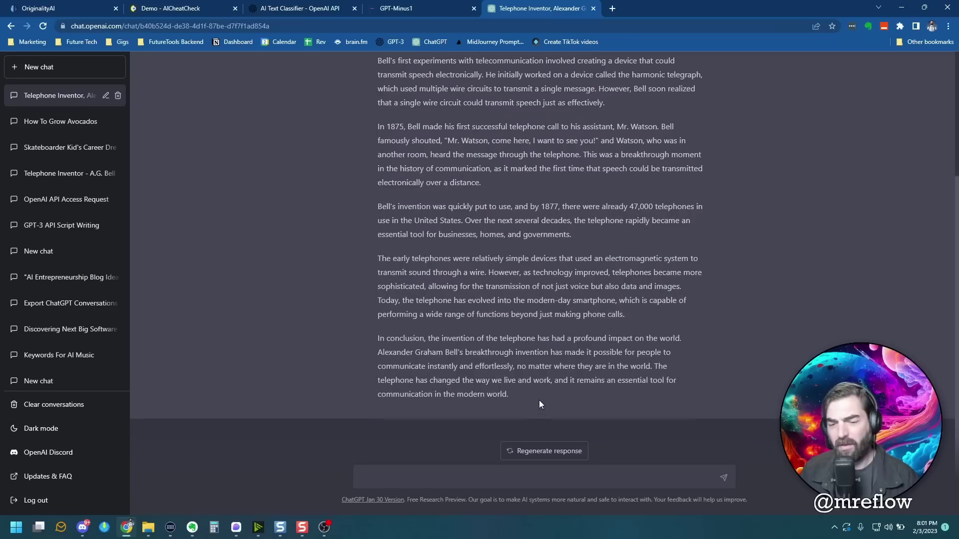
drag(538, 400, 373, 71)
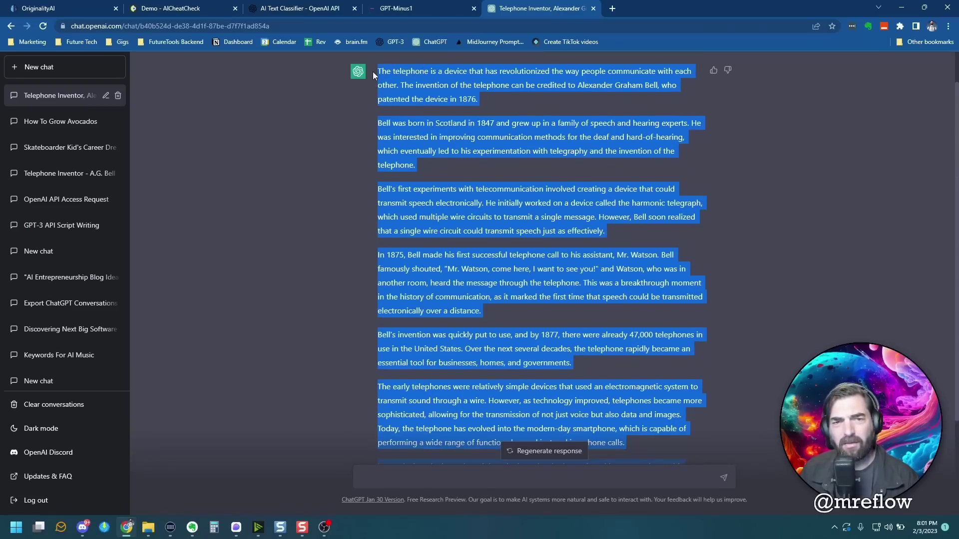
right_click(394, 73)
click(419, 84)
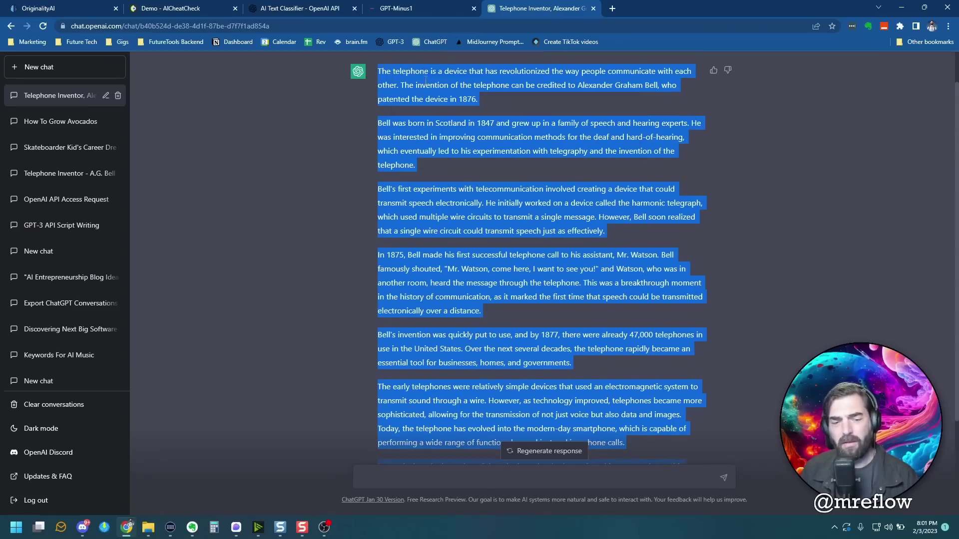
click(40, 8)
Paste the telephone article into Originality.AI and scan it, getting 100% AI.
click(605, 165)
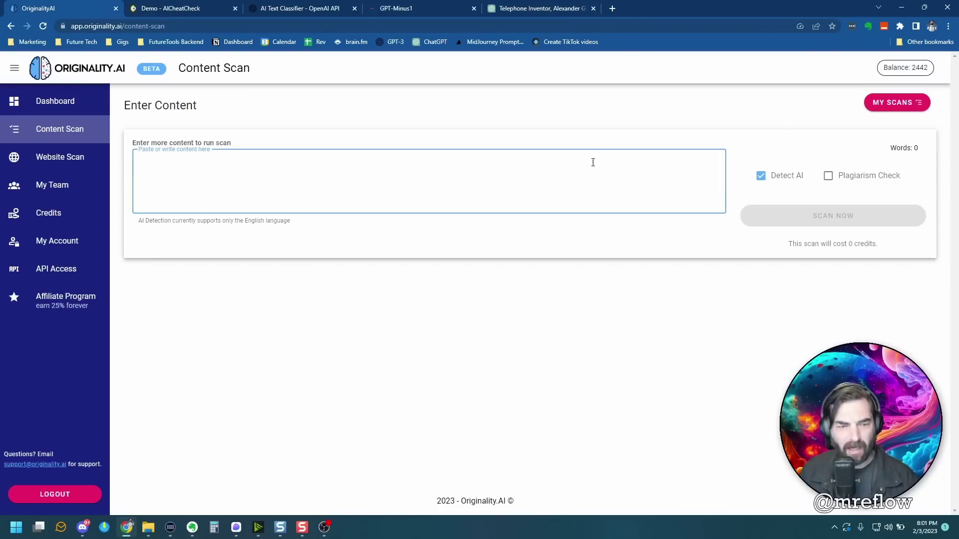
key(ctrl+v)
click(844, 215)
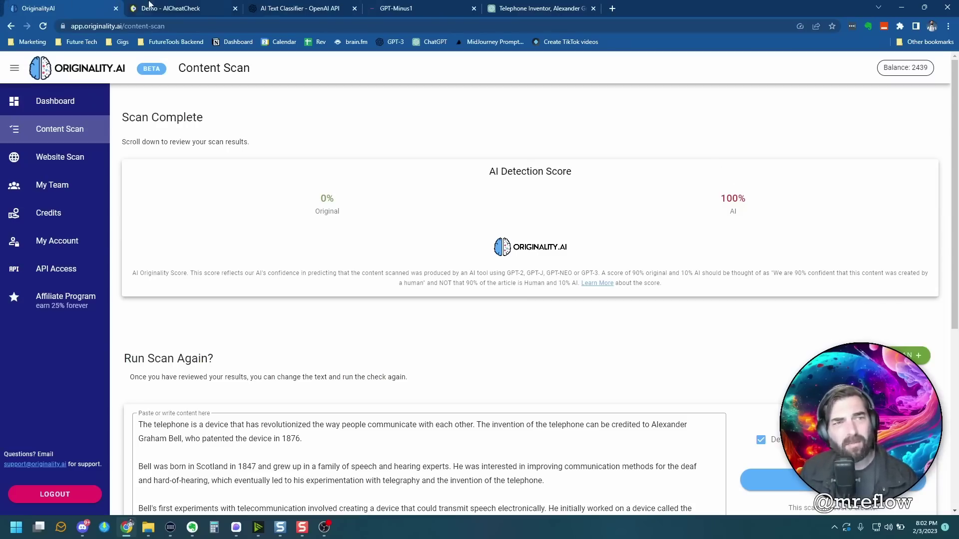
Check the telephone article in AICheatCheck, which judges it 100% AI-written.
key(ctrl+Tab)
key(ctrl+v)
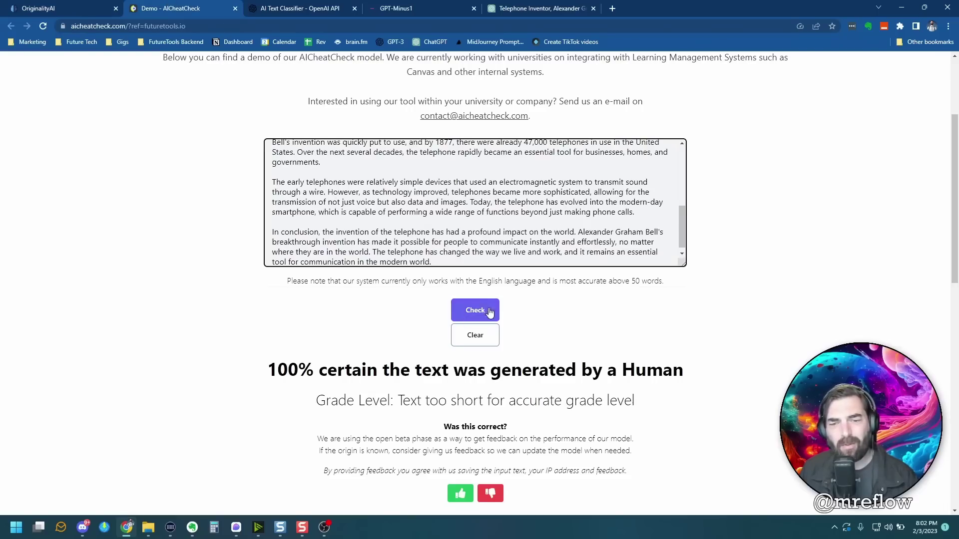
click(490, 312)
drag(295, 370, 702, 373)
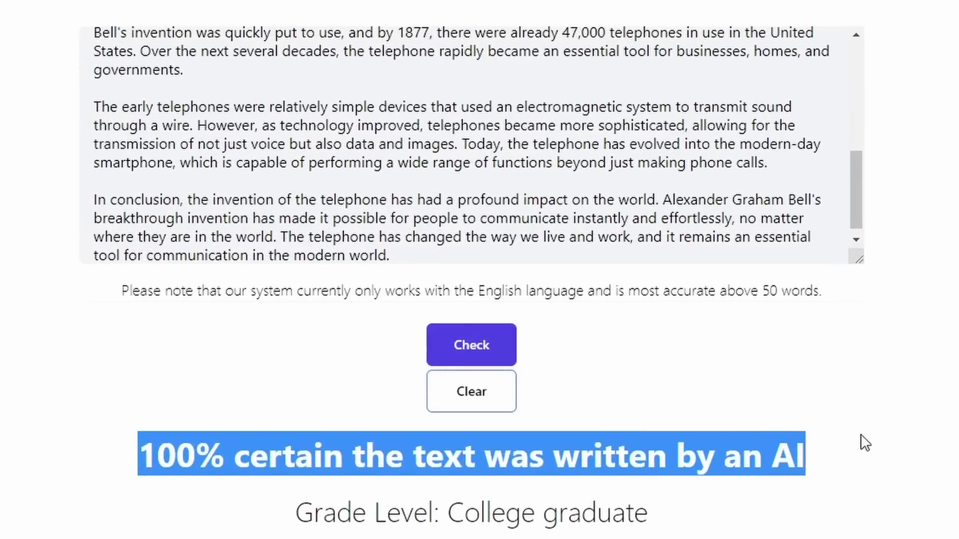
click(861, 433)
Submit the telephone article to OpenAI's AI Text Classifier, which rates it unclear if AI-generated.
key(ctrl+Tab)
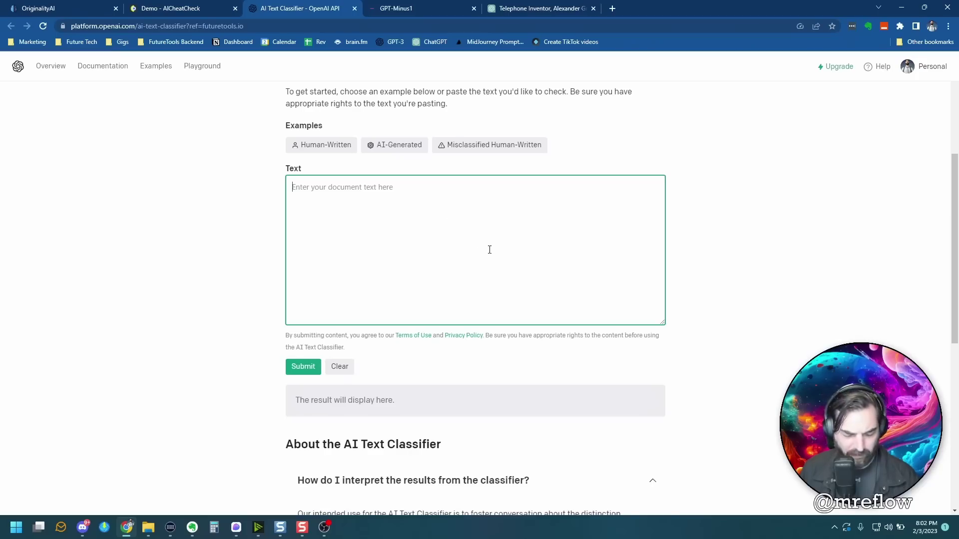
key(ctrl+v)
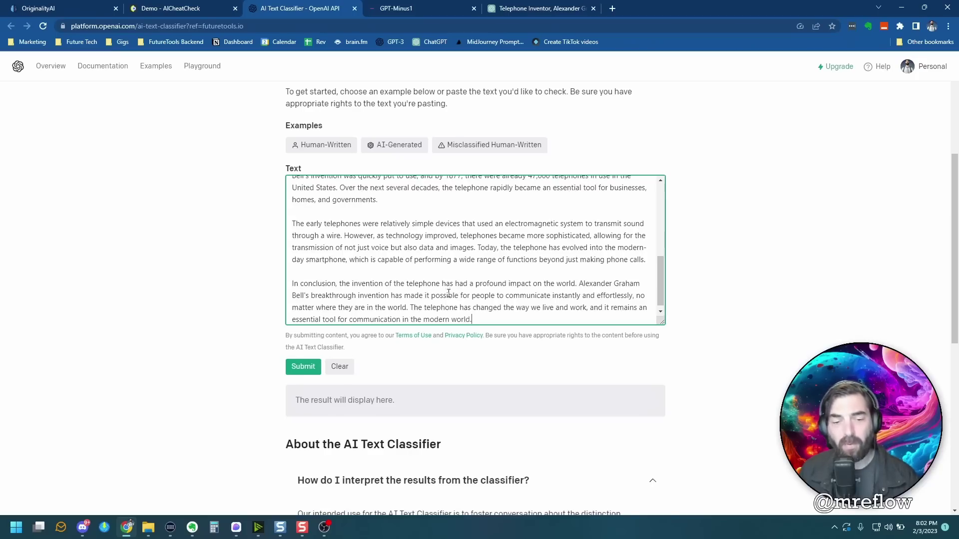
click(303, 367)
drag(305, 400, 617, 402)
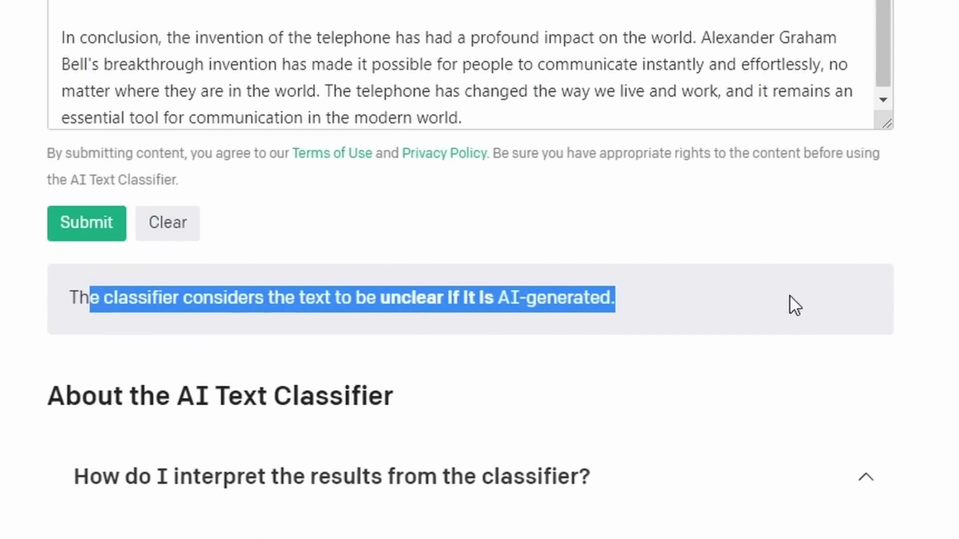
click(931, 400)
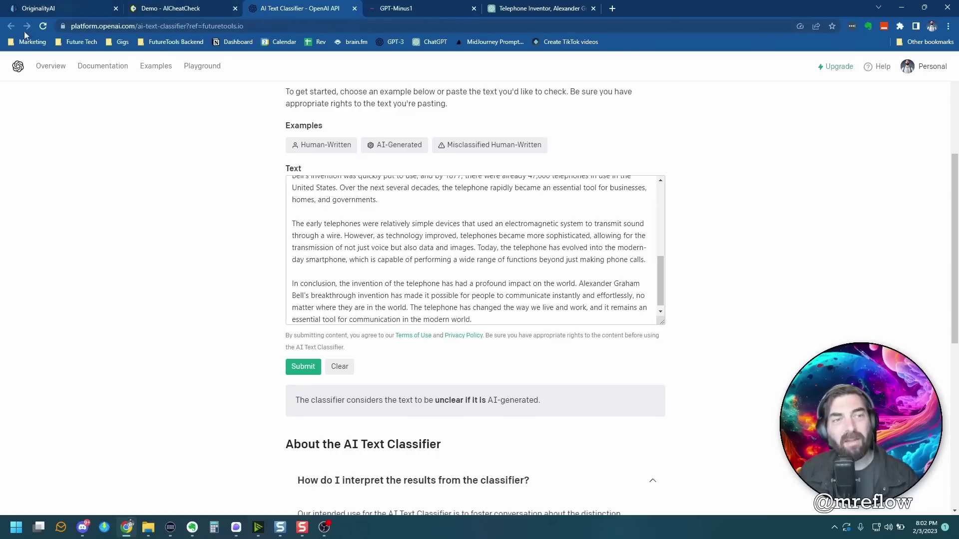
Close the AI Text Classifier and filter FutureTools to the 11 AI Detection tools.
click(355, 9)
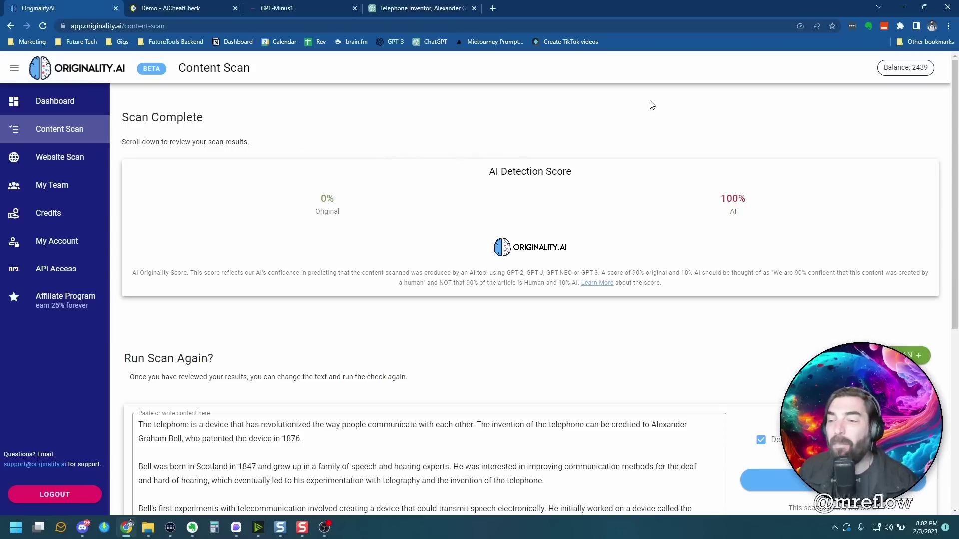
click(151, 15)
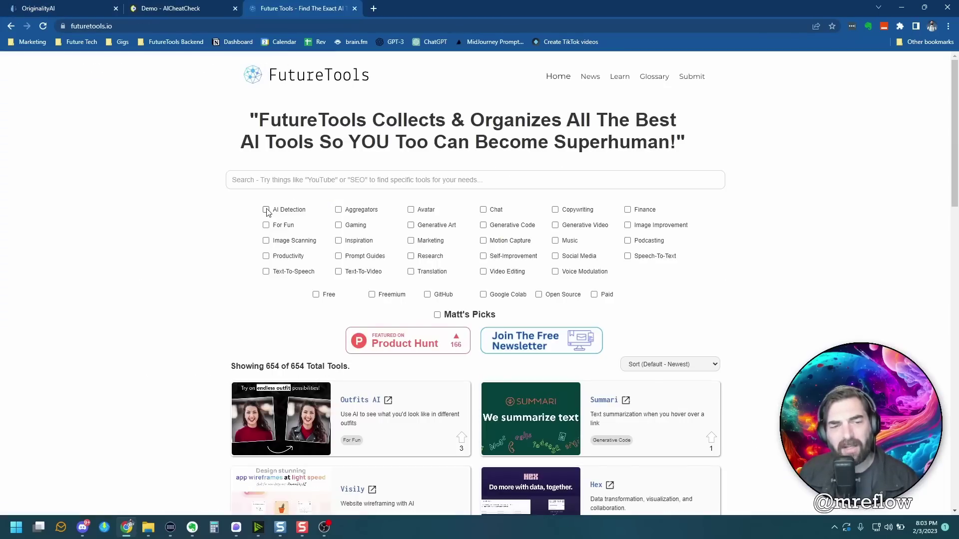
click(266, 210)
scroll(658, 176, down, 3)
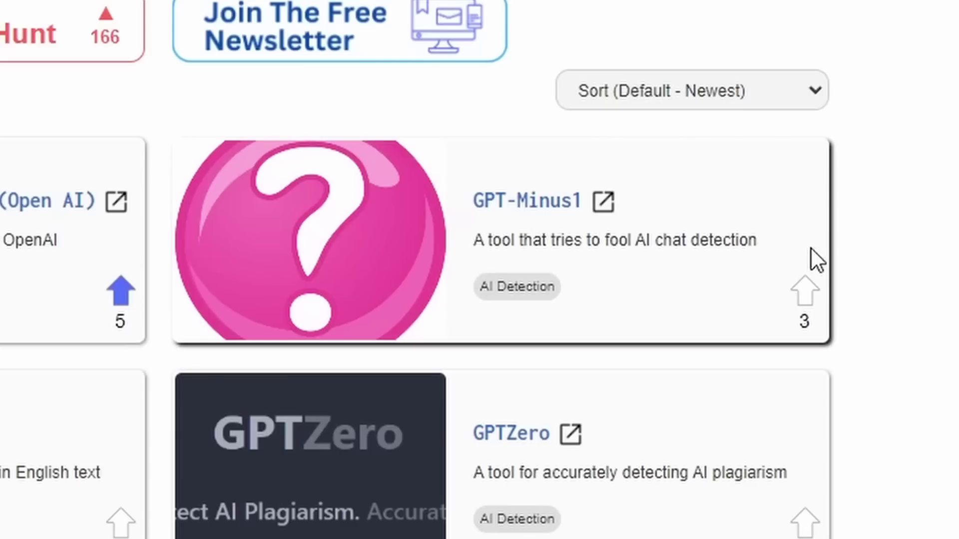
Paste the telephone essay into GPT-Minus1 and select its synonym-scrambled output.
click(602, 204)
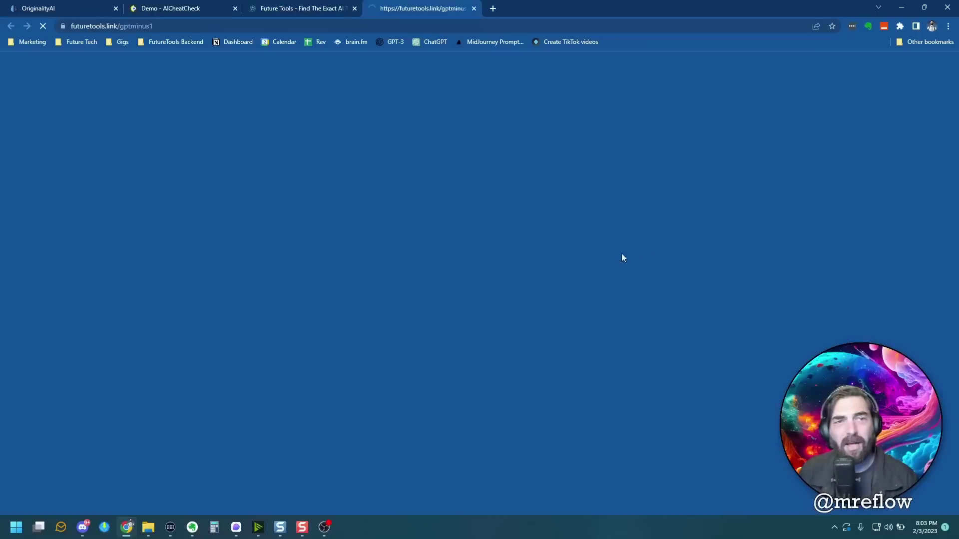
click(354, 9)
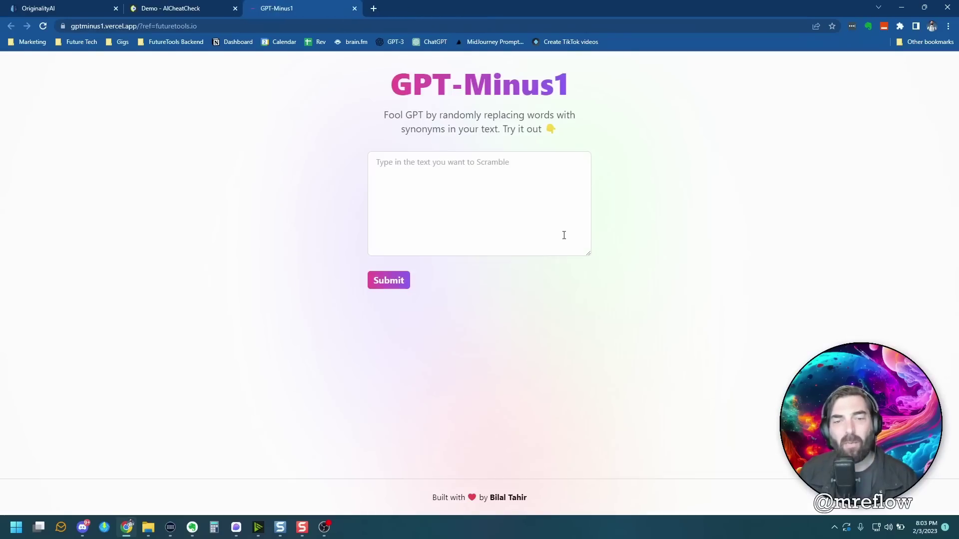
click(45, 5)
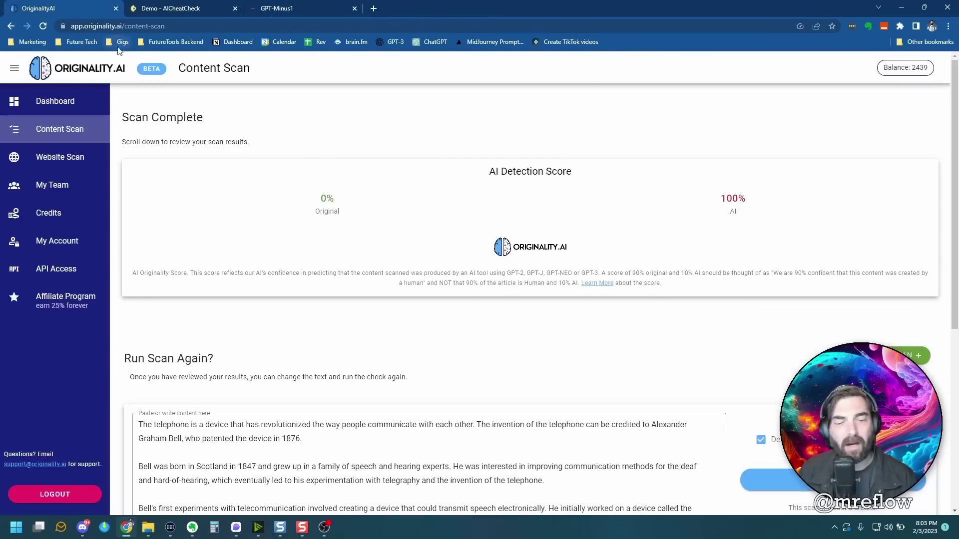
click(307, 9)
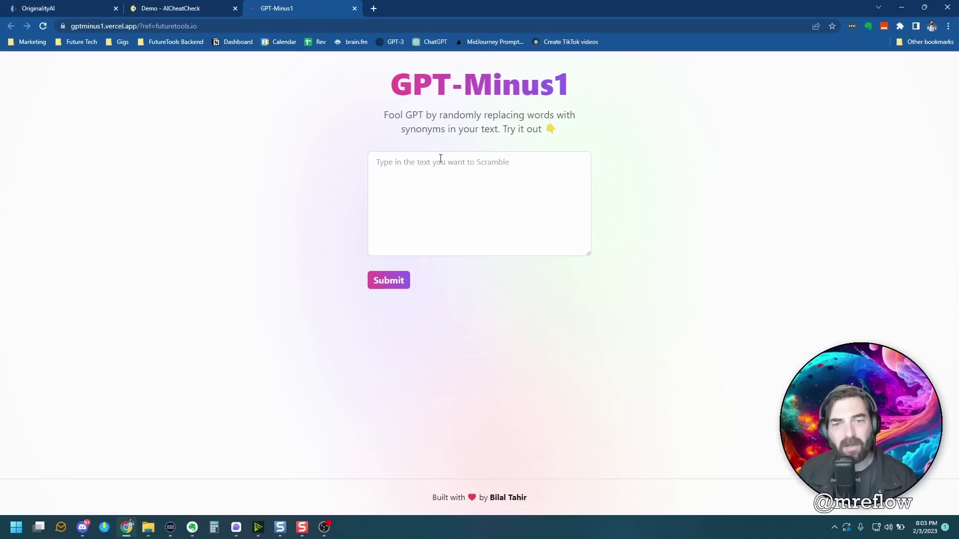
click(430, 167)
click(454, 244)
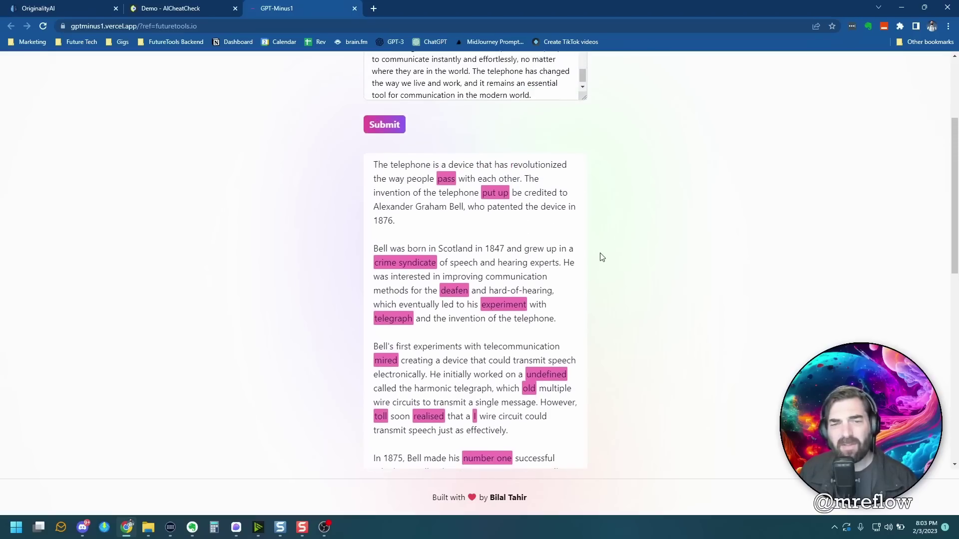
scroll(599, 256, down, 7)
scroll(590, 297, down, 2)
drag(487, 434, 433, 42)
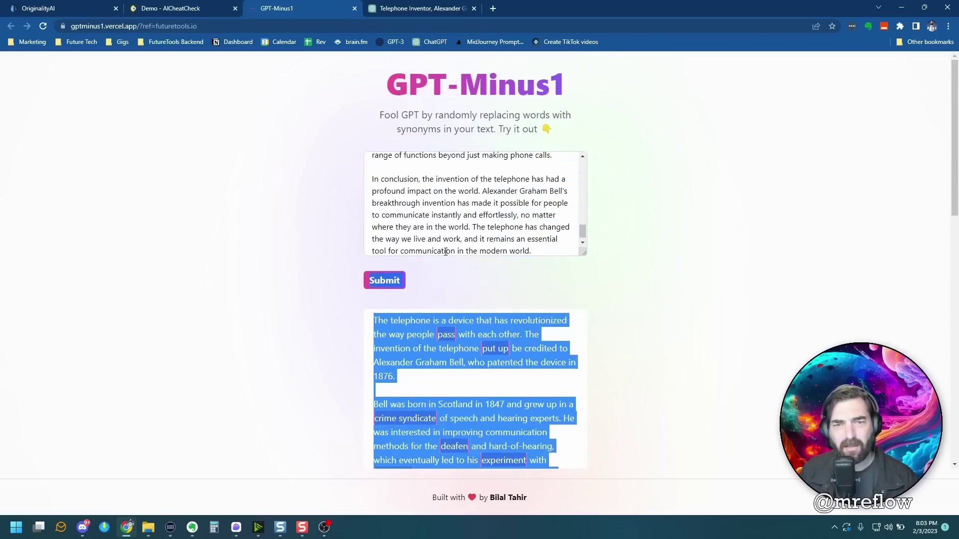
Scan the scrambled telephone essay in a new Originality.AI scan, scoring 99% original.
click(45, 7)
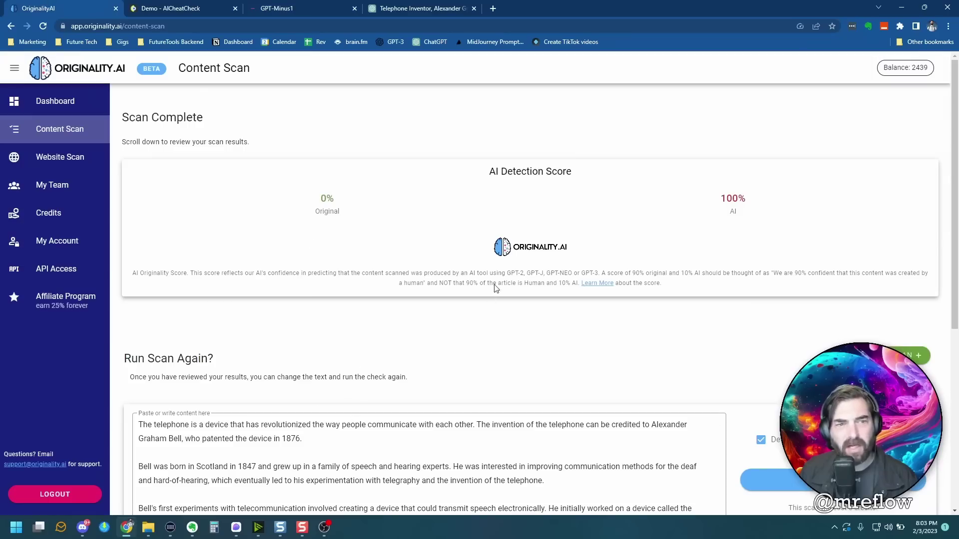
click(916, 356)
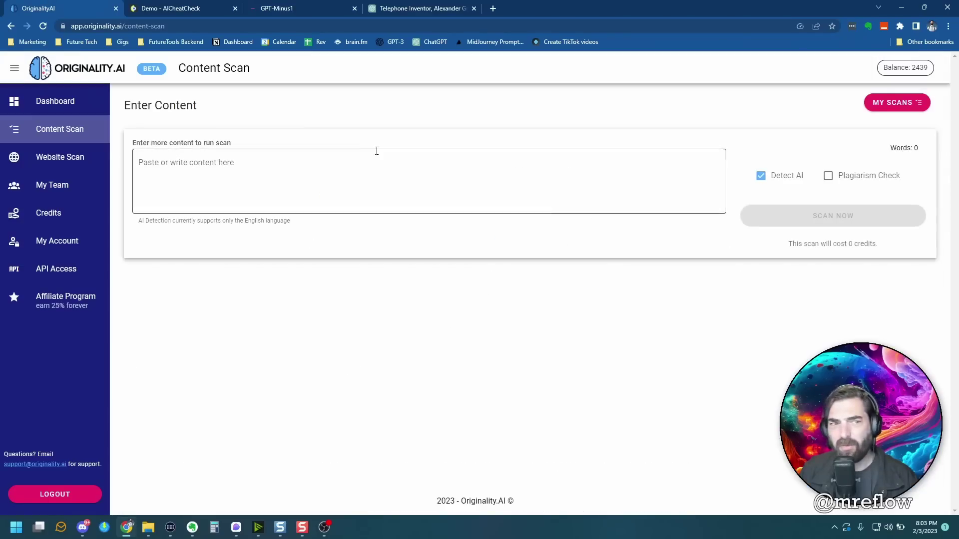
click(359, 180)
key(ctrl+v)
click(788, 206)
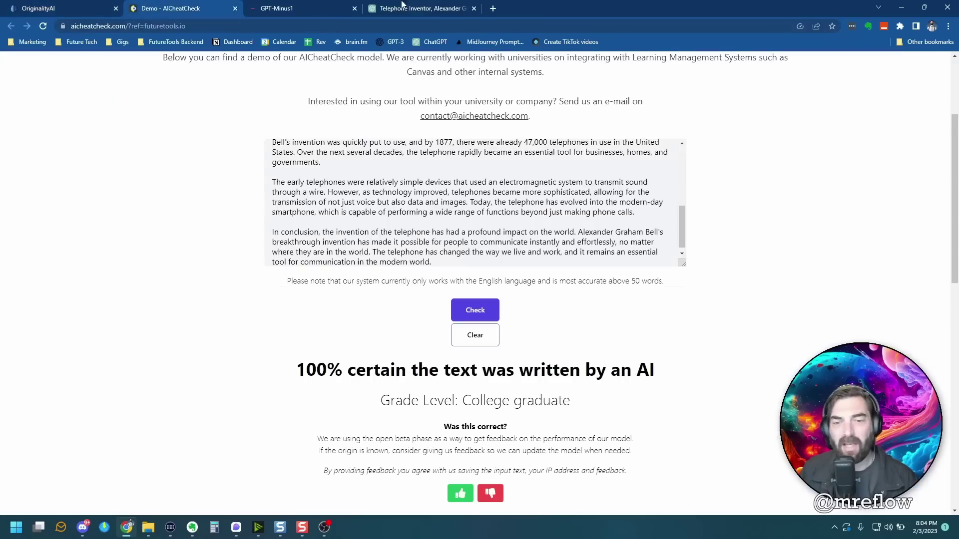
Replace AICheatCheck's text with the scrambled essay and check it: 100% human-generated.
triple_click(452, 232)
key(ctrl+a)
key(BackSpace)
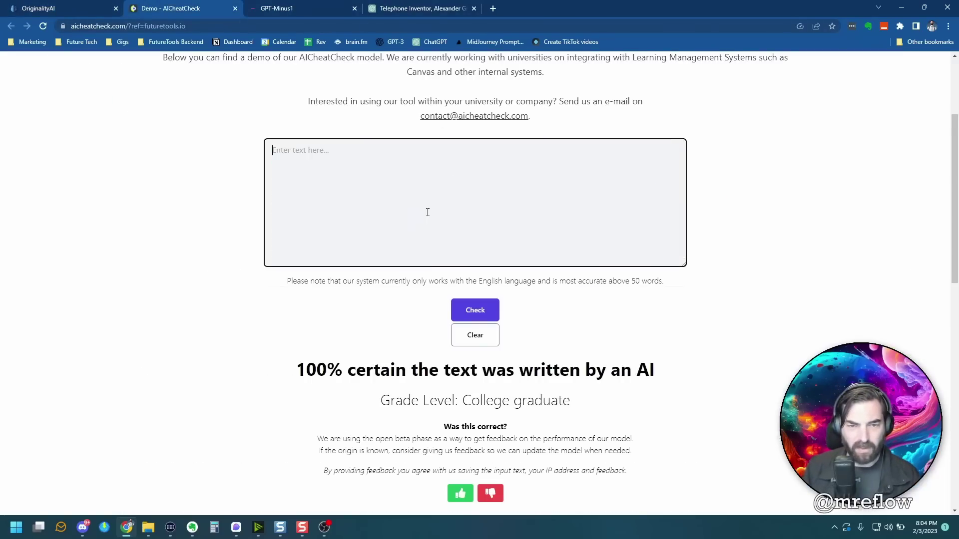
key(ctrl+v)
click(472, 310)
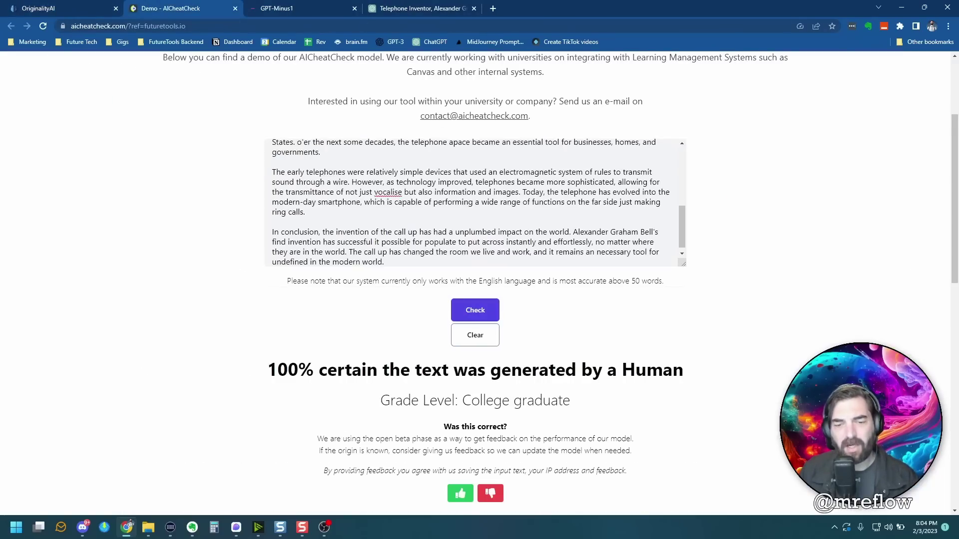
drag(268, 370, 684, 375)
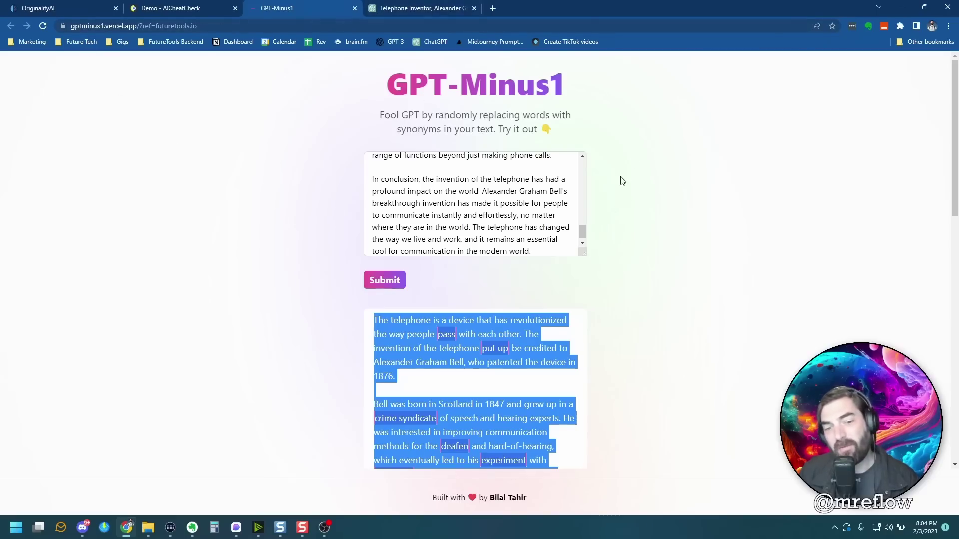
Scroll through GPT-Minus1's full synonym-swapped essay, then return to the original ChatGPT telephone article.
scroll(524, 340, down, 1)
click(448, 327)
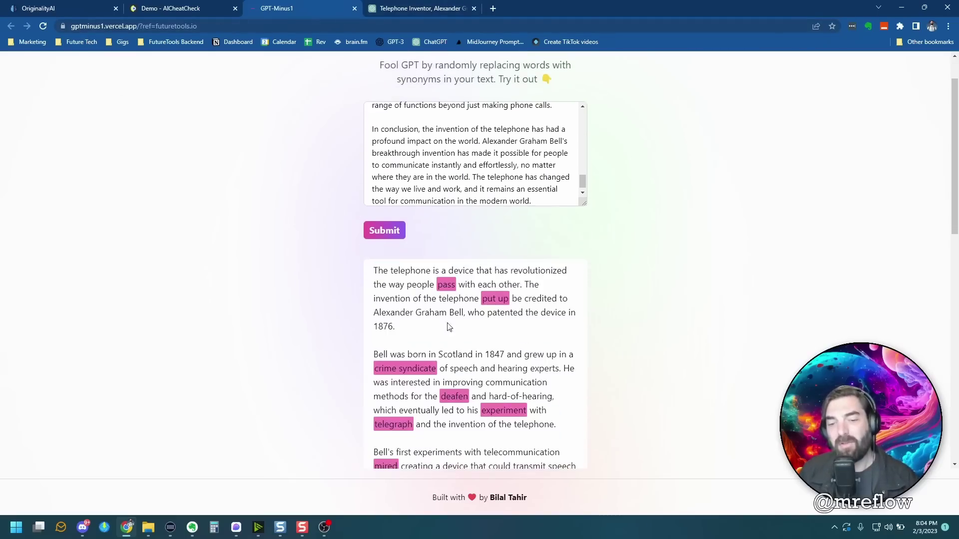
scroll(525, 354, down, 10)
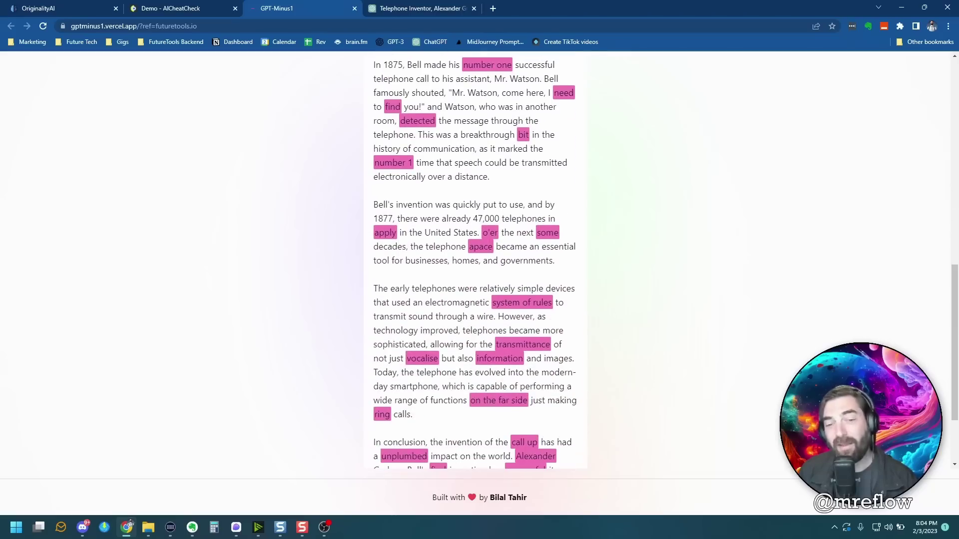
scroll(502, 394, down, 2)
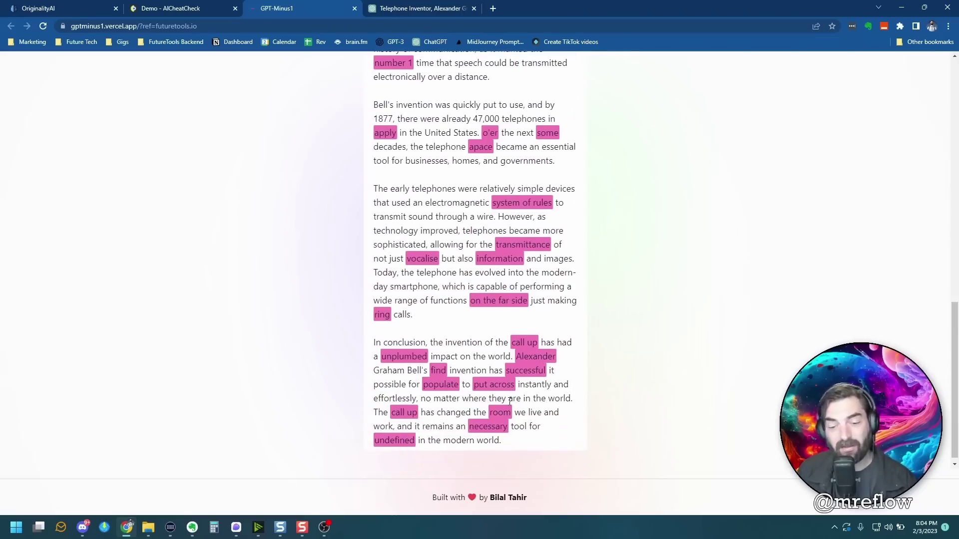
click(55, 6)
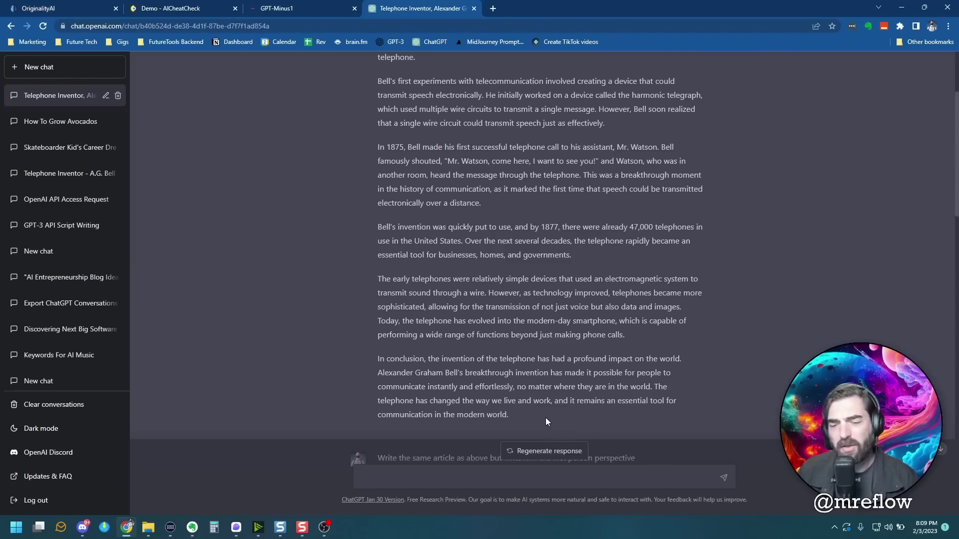
Copy the whole original ChatGPT telephone article.
drag(546, 422, 401, 117)
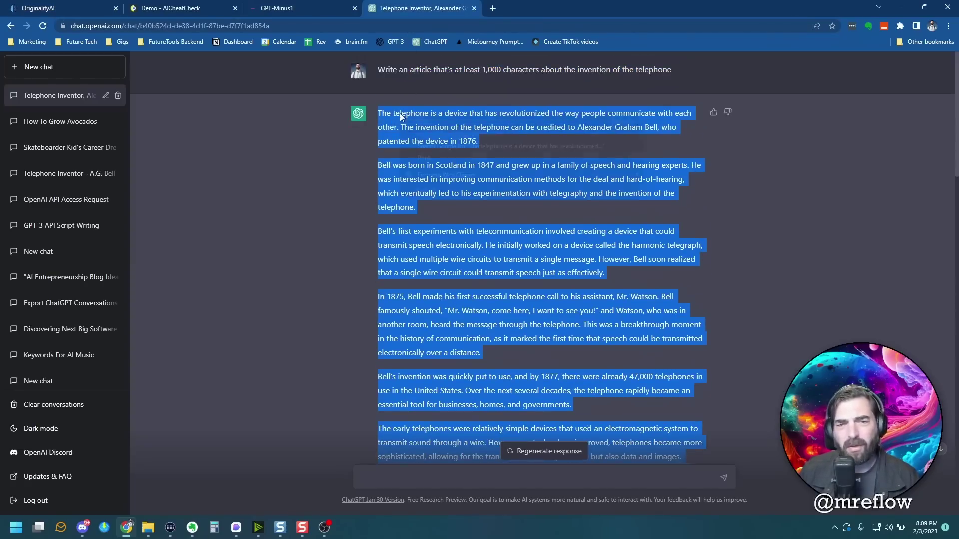
right_click(400, 117)
click(419, 124)
Open futuretools.io, filter to Copywriting and Matt's Picks, and scroll to QuillBot AI.
click(492, 9)
text(futur)
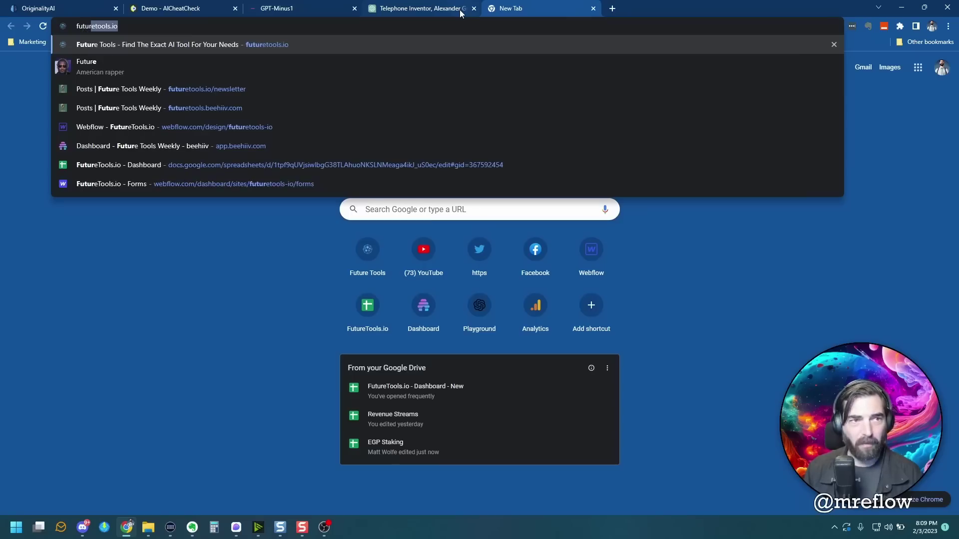
key(Return)
click(555, 210)
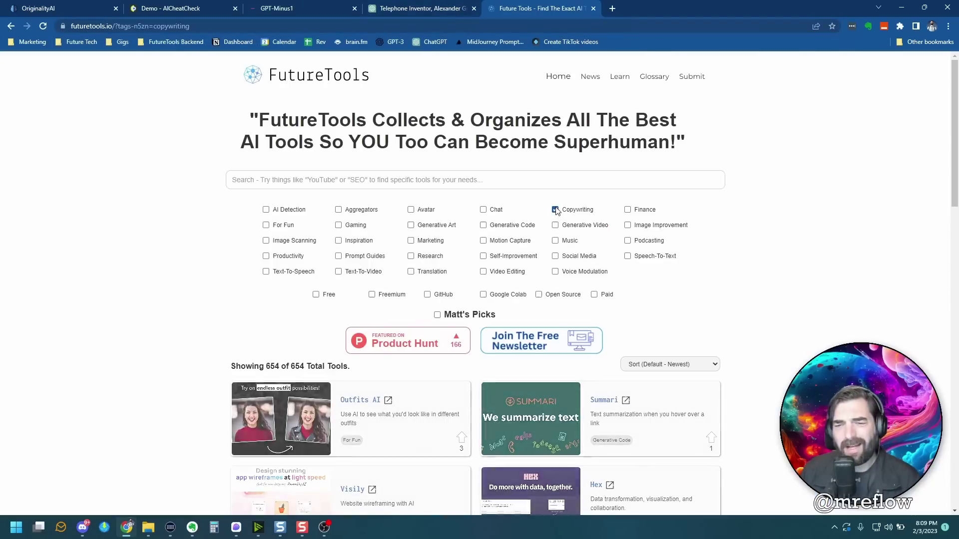
scroll(556, 212, down, 4)
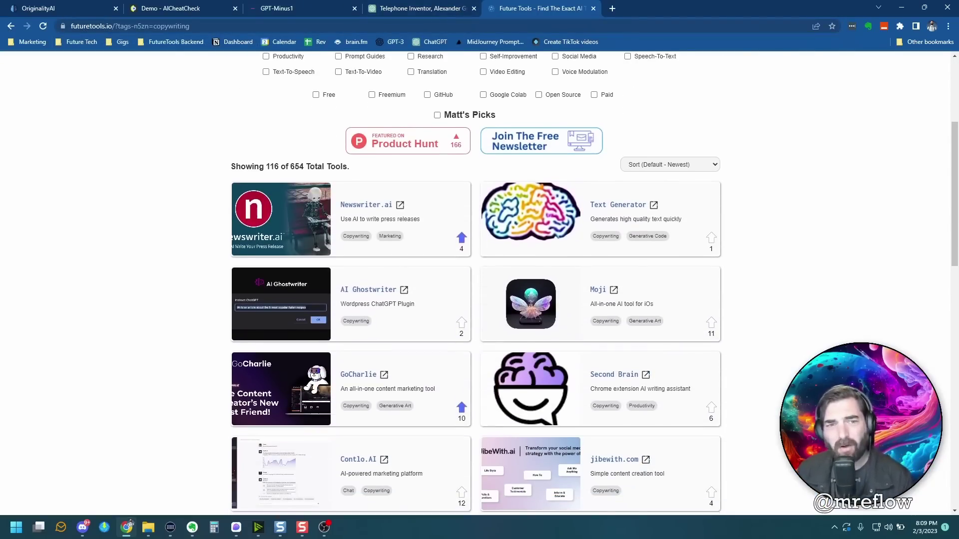
scroll(437, 150, down, 1)
scroll(436, 149, up, 1)
click(437, 100)
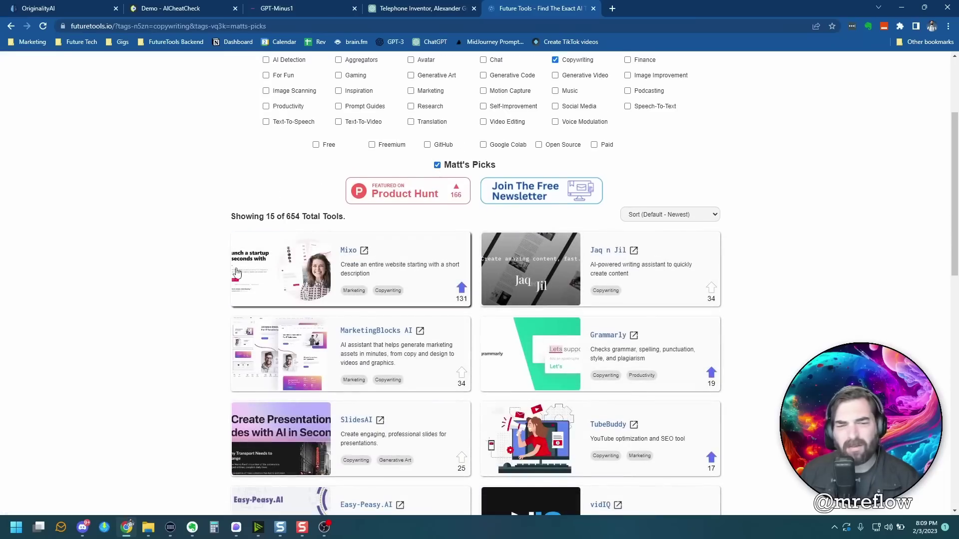
scroll(269, 337, down, 2)
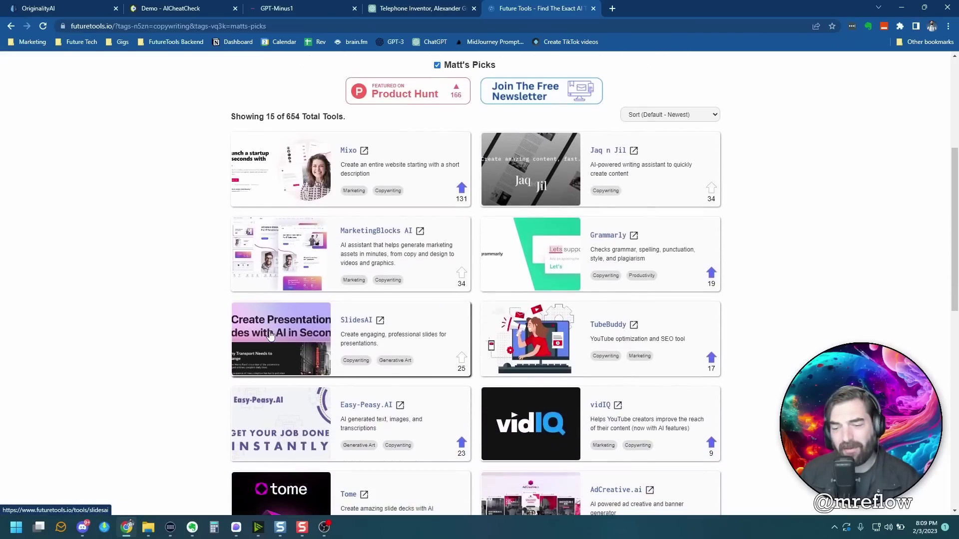
scroll(270, 335, down, 4)
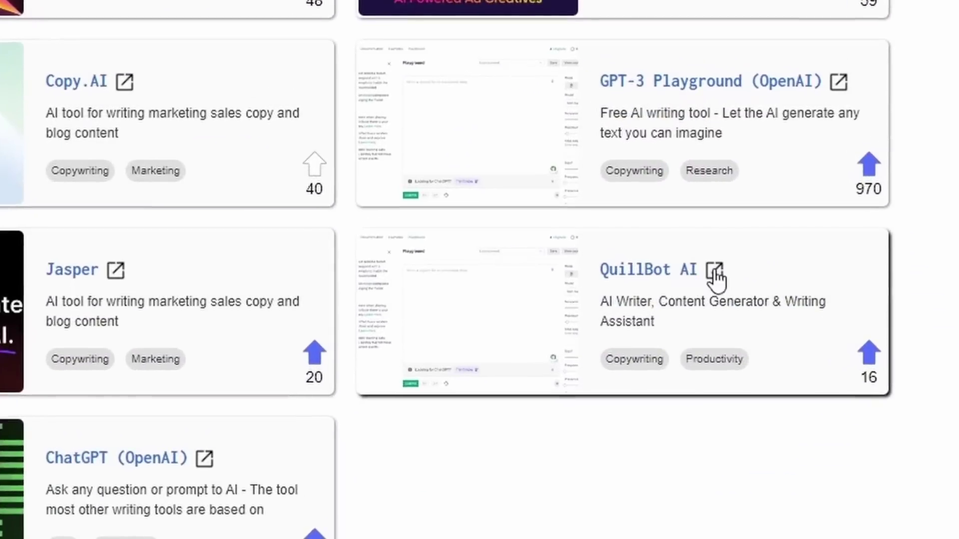
Paste the ChatGPT article into QuillBot, trim it to 125 words, and paraphrase it.
click(714, 271)
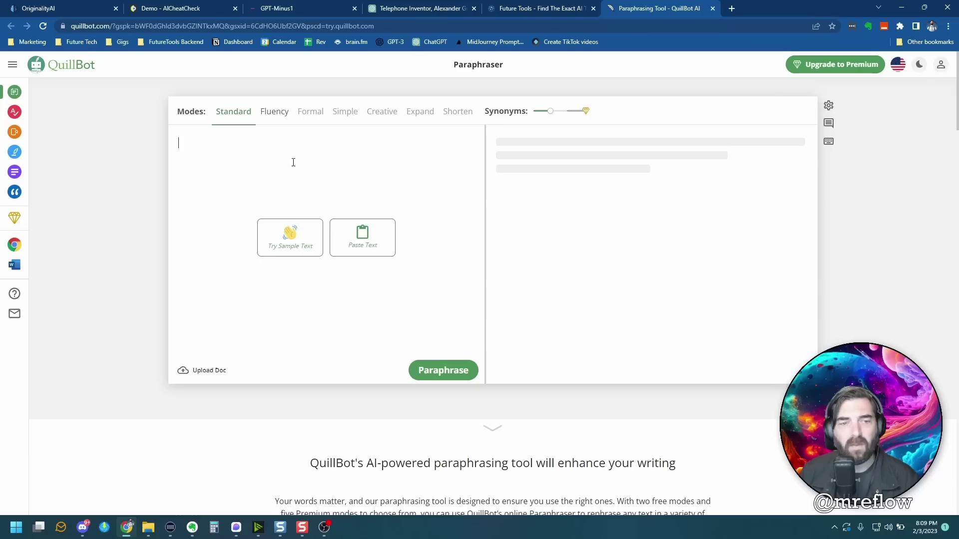
right_click(293, 161)
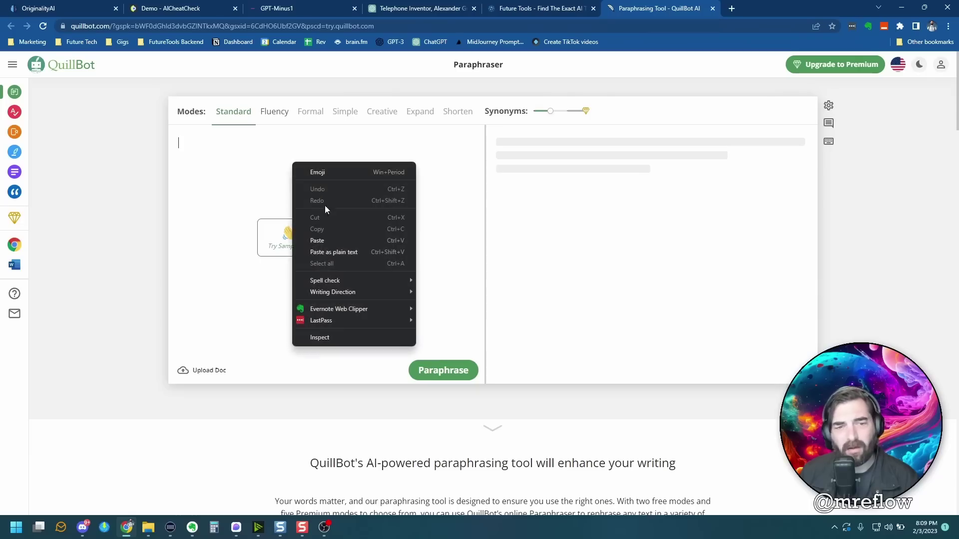
click(332, 242)
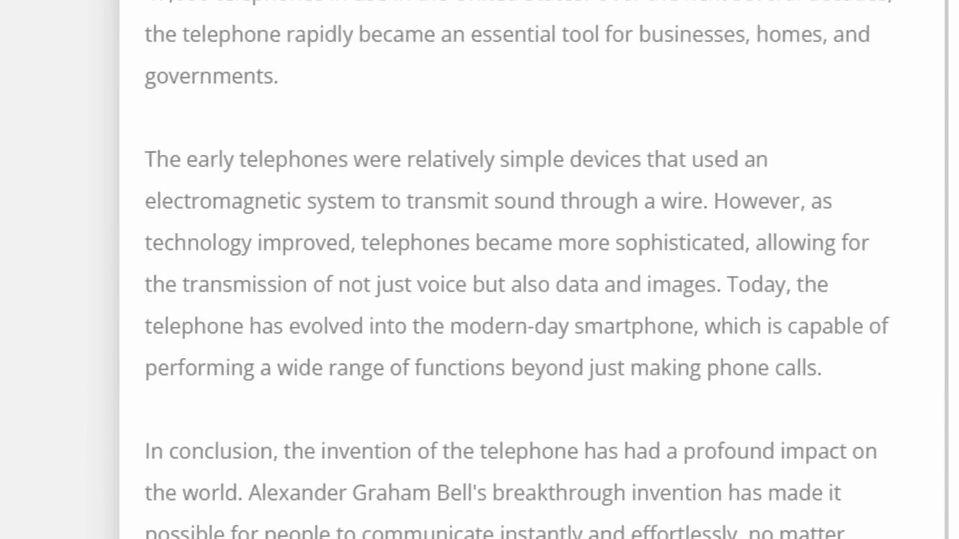
drag(201, 433, 185, 66)
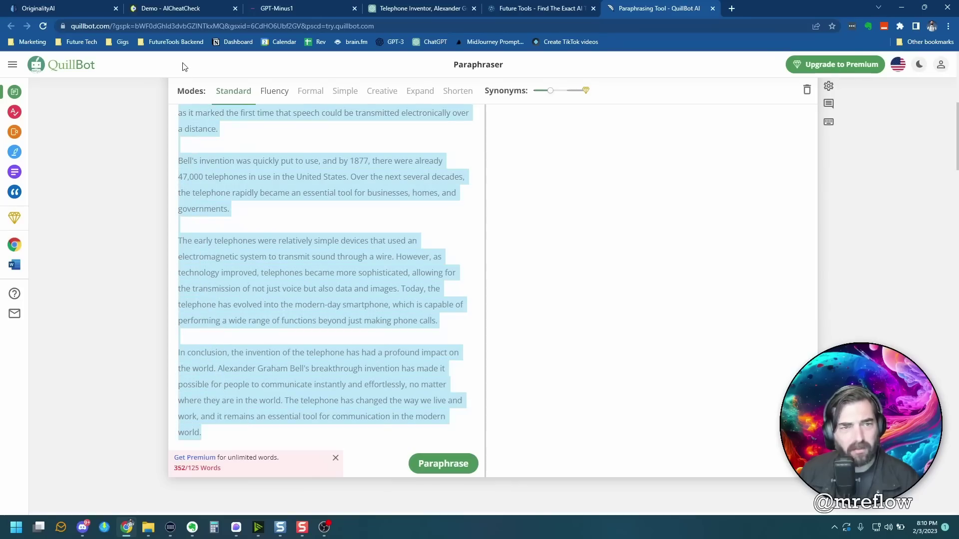
key(BackSpace)
click(443, 382)
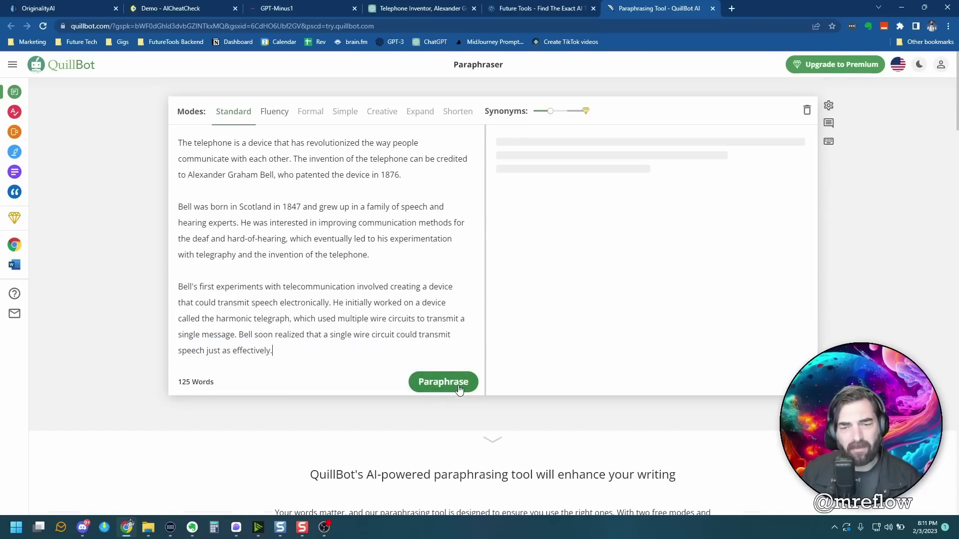
click(443, 381)
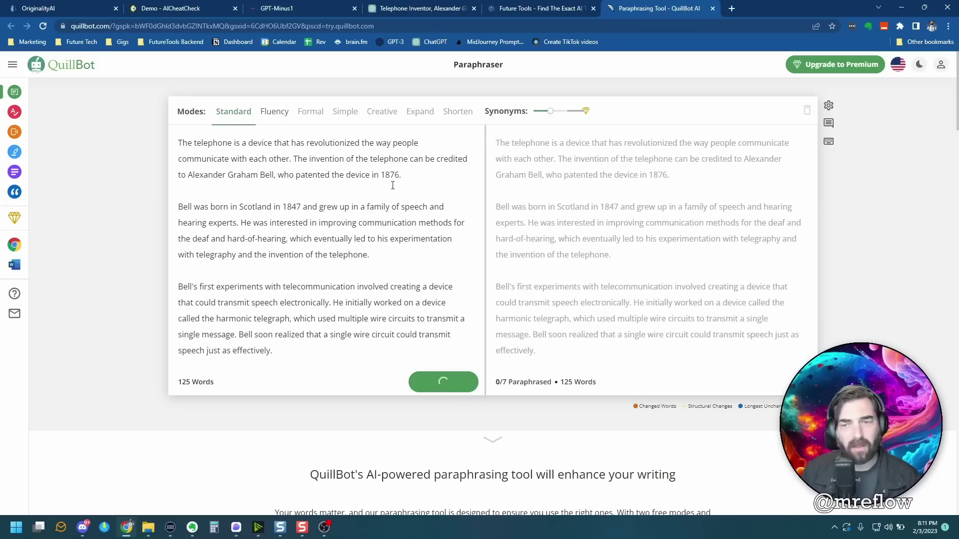
Copy the paraphrased text into Originality.AI's content box.
drag(797, 338, 507, 141)
right_click(521, 148)
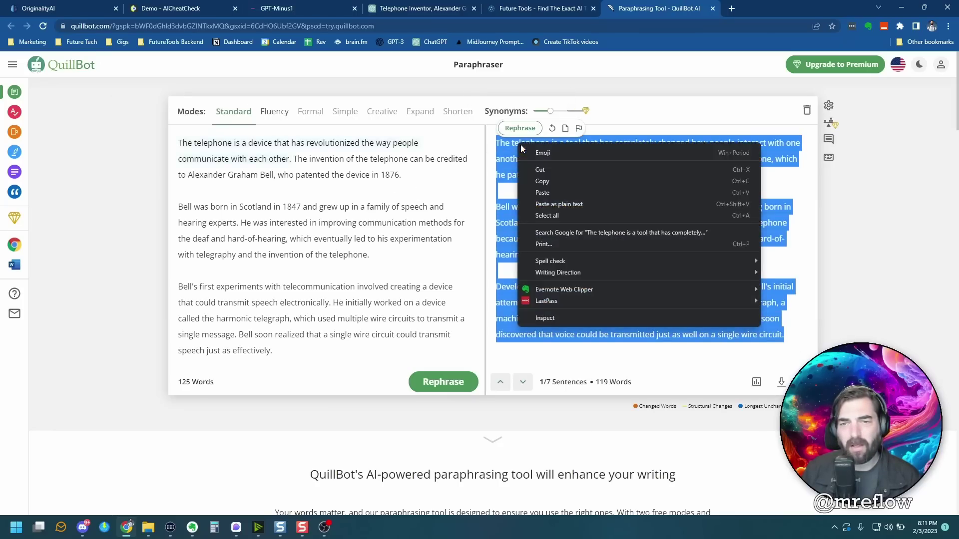
click(540, 181)
click(122, 5)
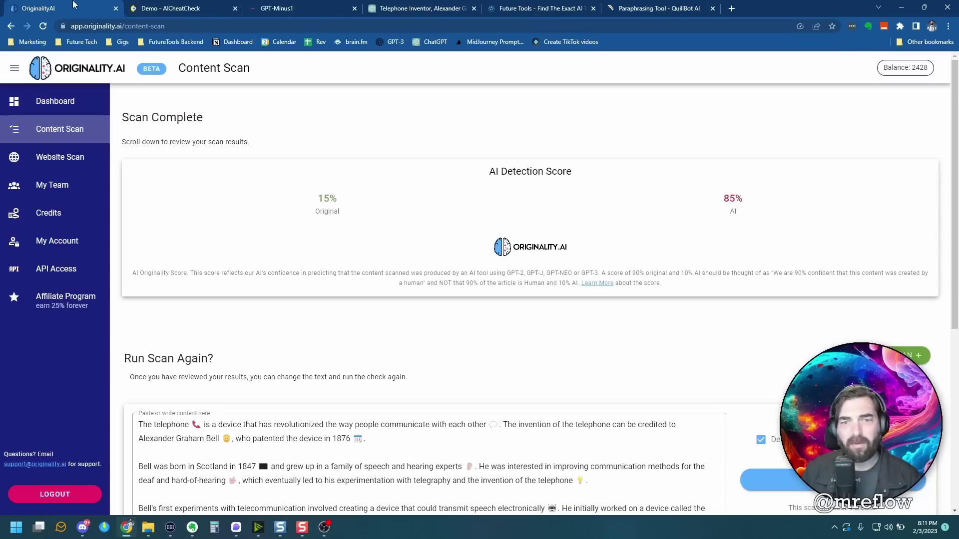
right_click(216, 170)
click(265, 248)
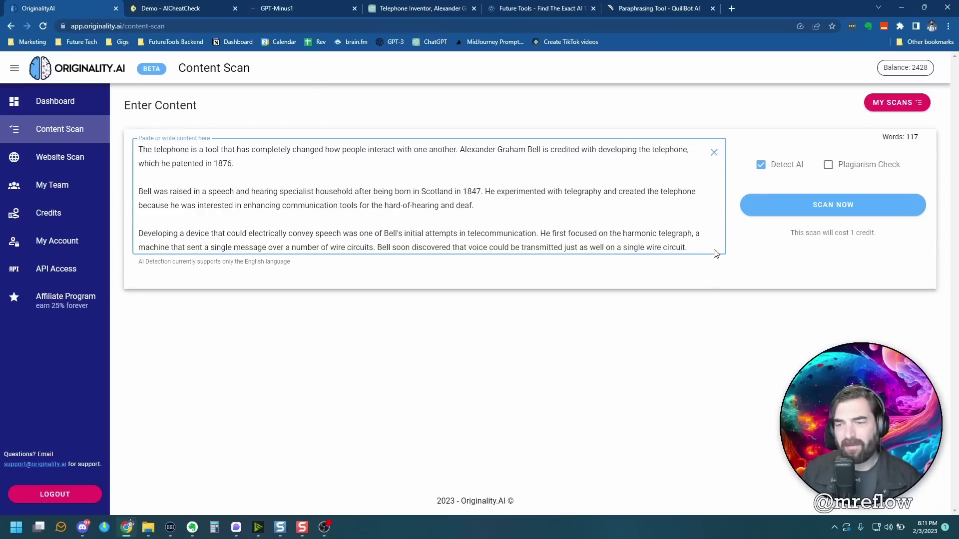
Paraphrase the article's 1875 and 1877 paragraphs in QuillBot and copy the output.
click(405, 7)
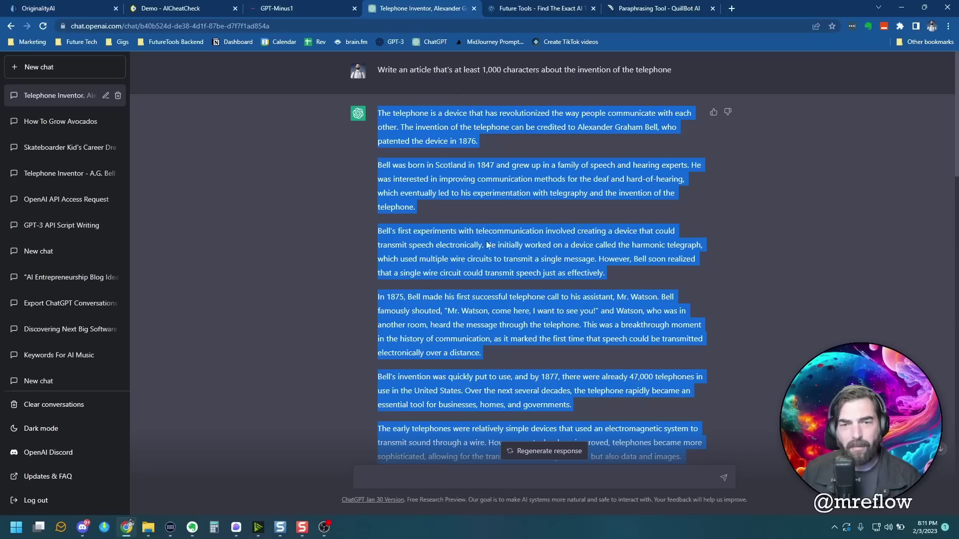
scroll(376, 146, down, 3)
drag(376, 146, 413, 160)
drag(503, 211, 572, 256)
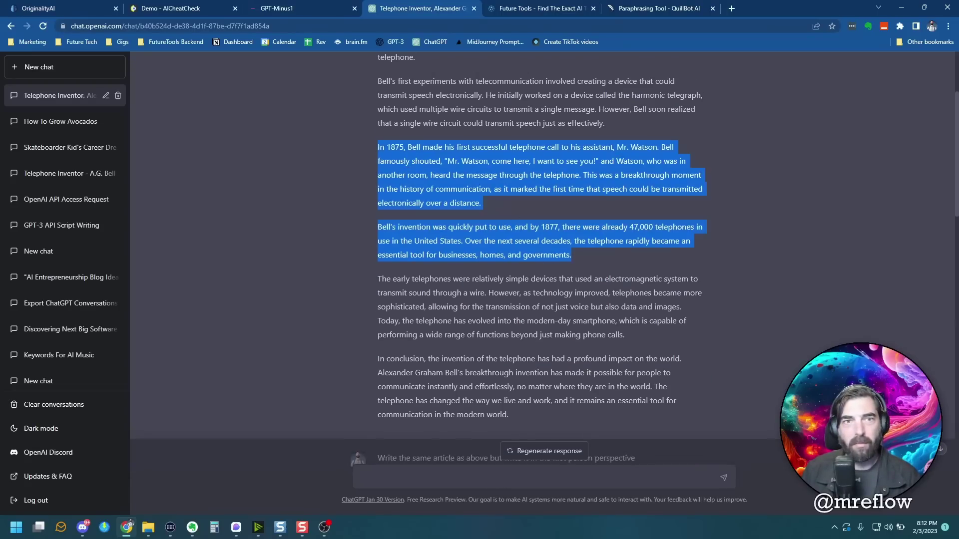
key(ctrl+c)
click(659, 8)
key(ctrl+v)
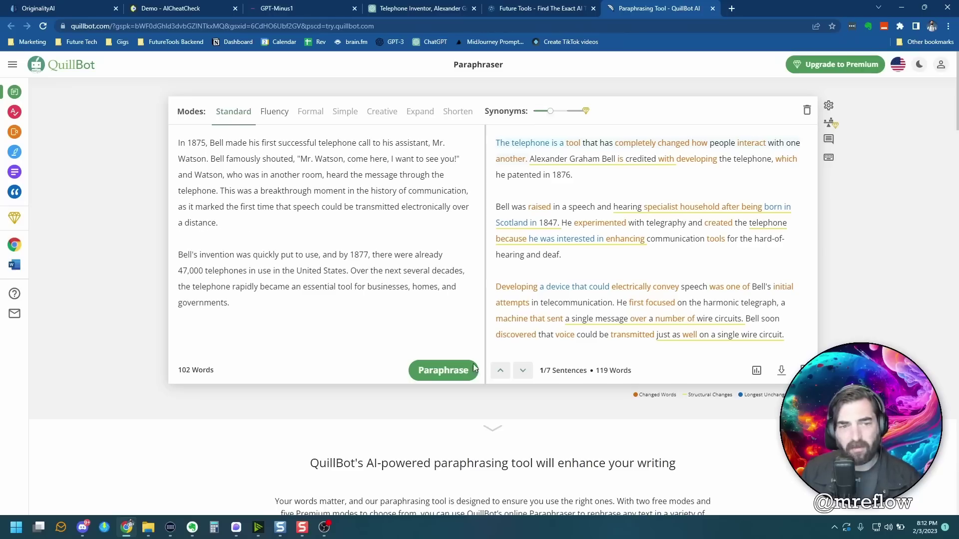
click(446, 371)
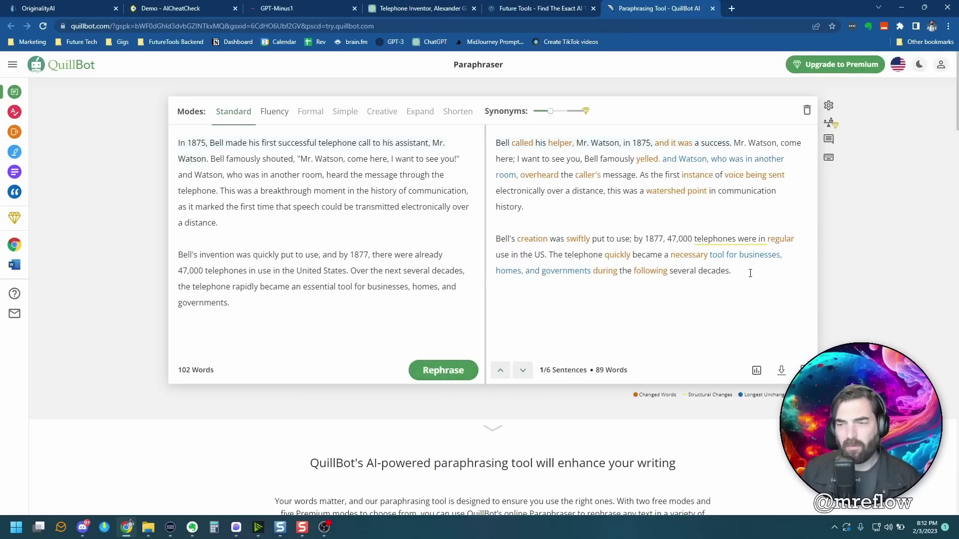
drag(750, 274, 519, 145)
right_click(528, 158)
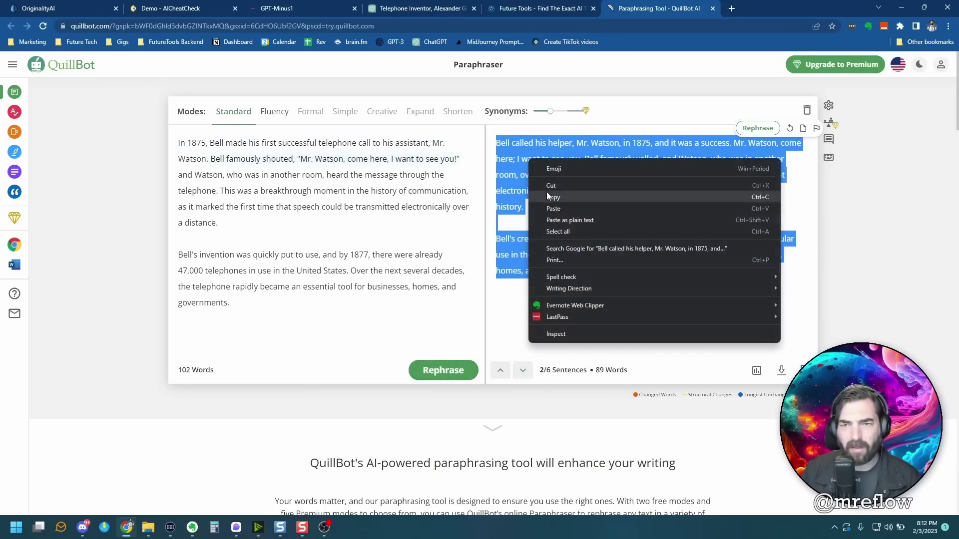
click(552, 197)
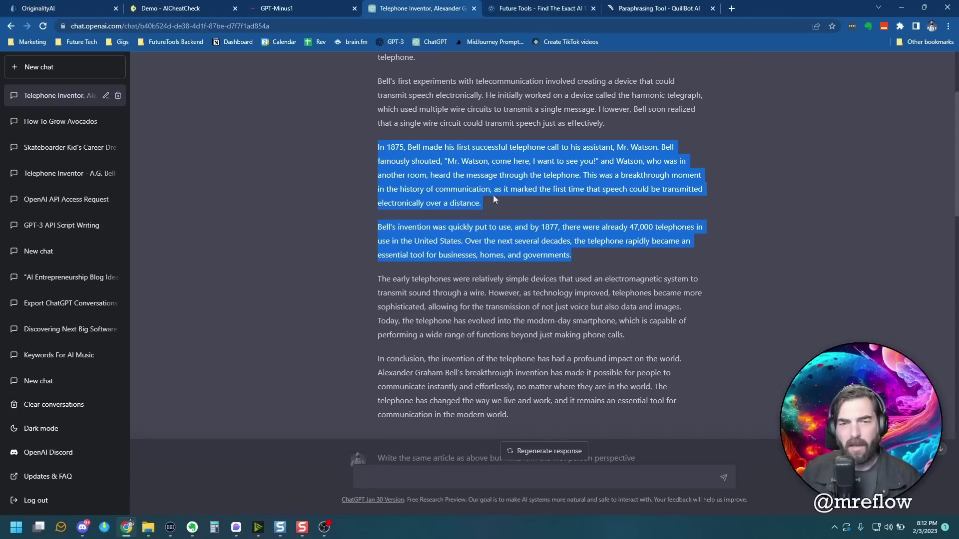
Paraphrase the article's last two paragraphs in QuillBot and select the rewritten output.
drag(378, 154, 378, 237)
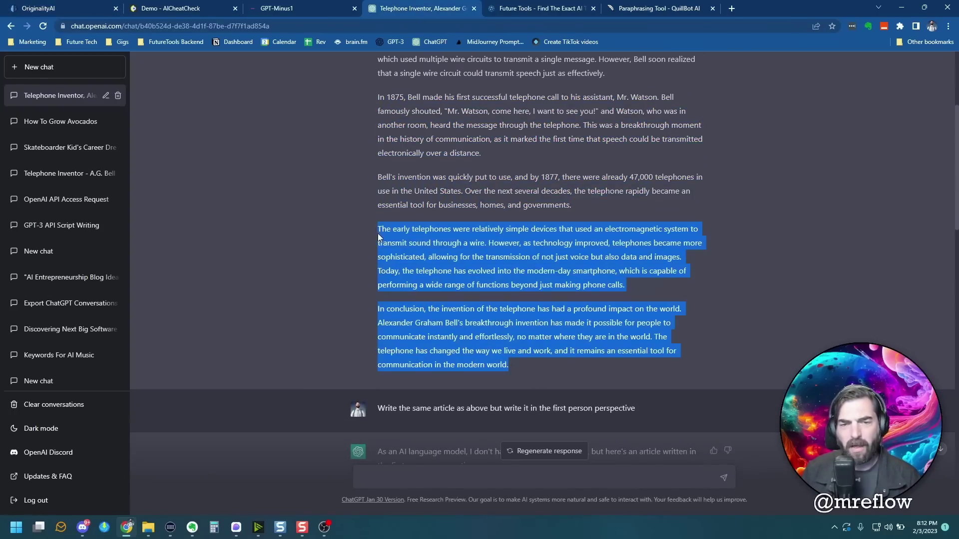
click(659, 8)
click(263, 207)
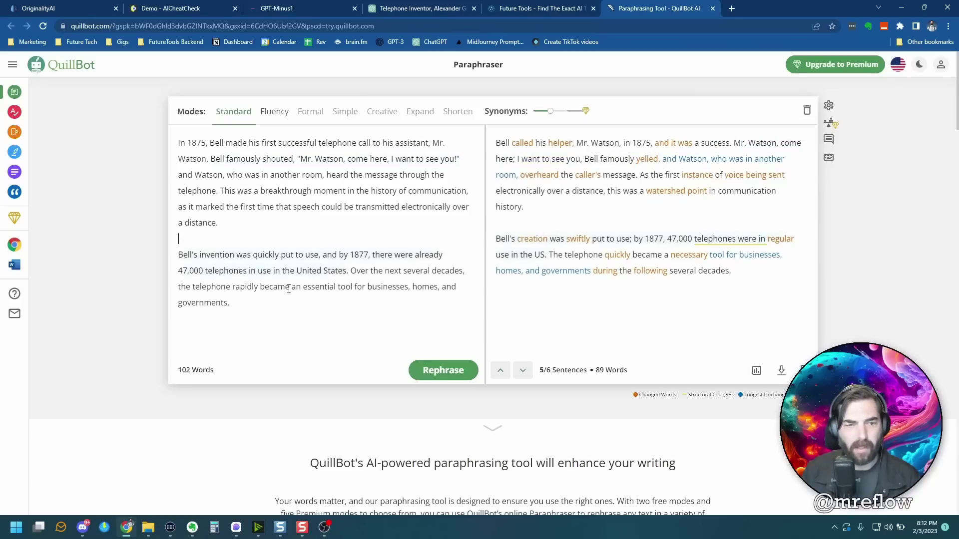
key(ctrl+a)
key(ctrl+v)
click(434, 373)
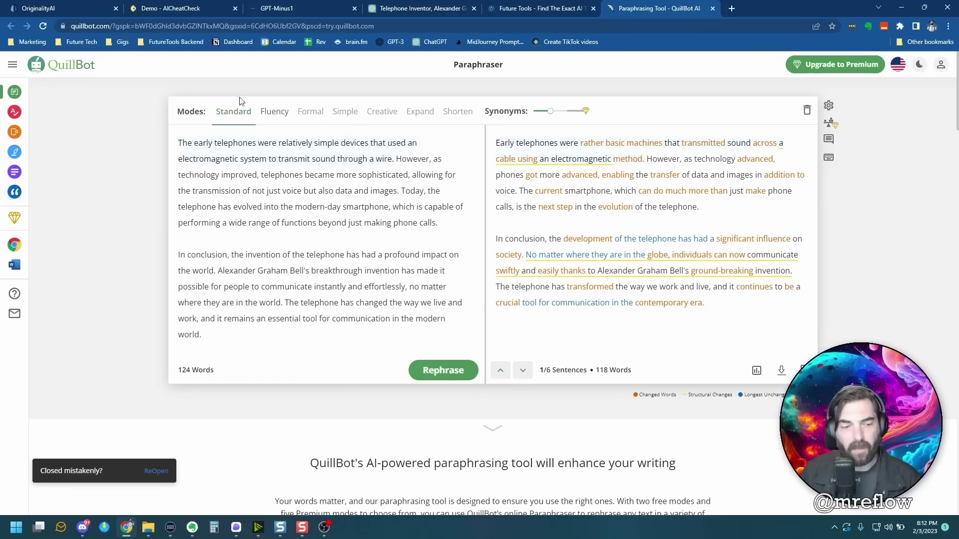
drag(664, 309, 497, 142)
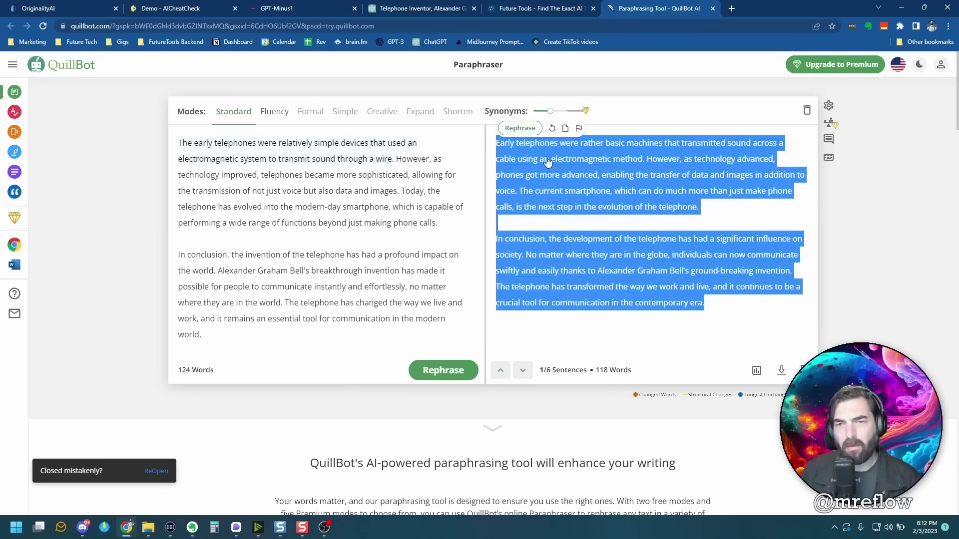
right_click(545, 176)
Append the last two QuillBot-rewritten paragraphs in Originality.AI and copy the complete article.
click(569, 216)
click(39, 8)
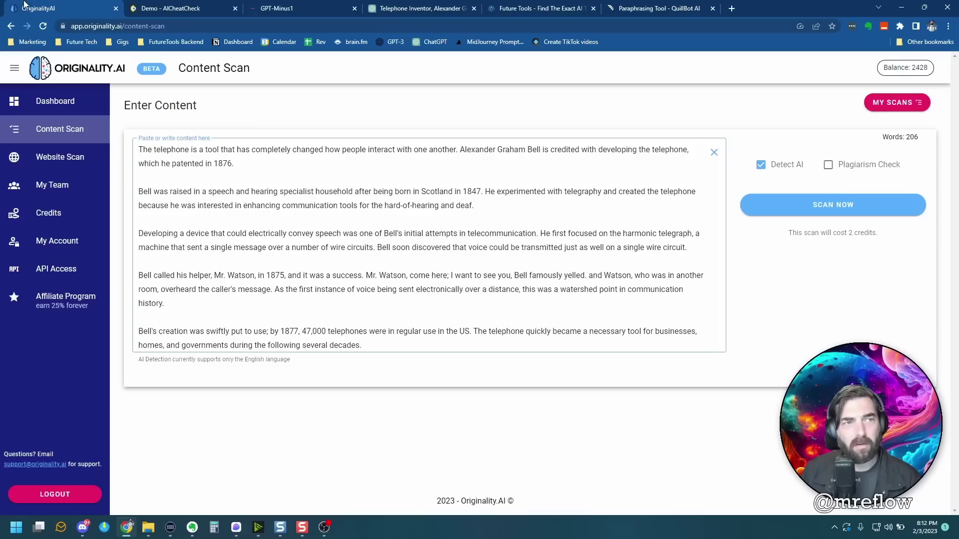
click(466, 339)
key(ctrl+v)
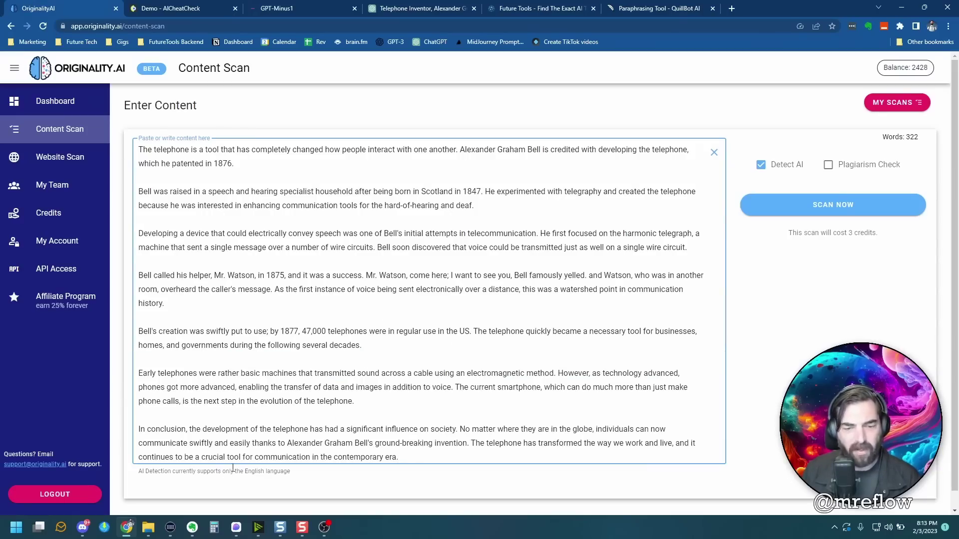
drag(424, 459, 141, 149)
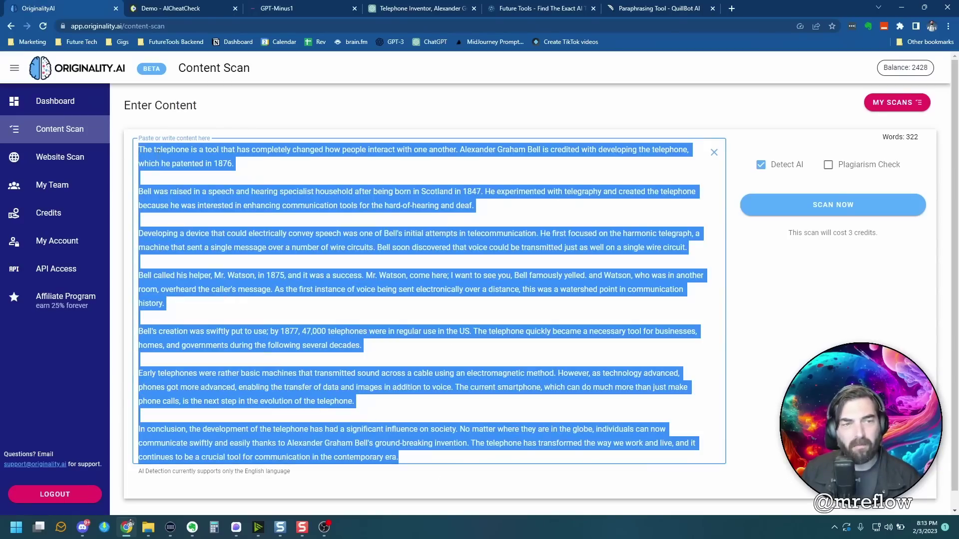
right_click(157, 151)
click(188, 199)
Scan the full 322-word rewritten article for AI content, then copy it again.
click(609, 245)
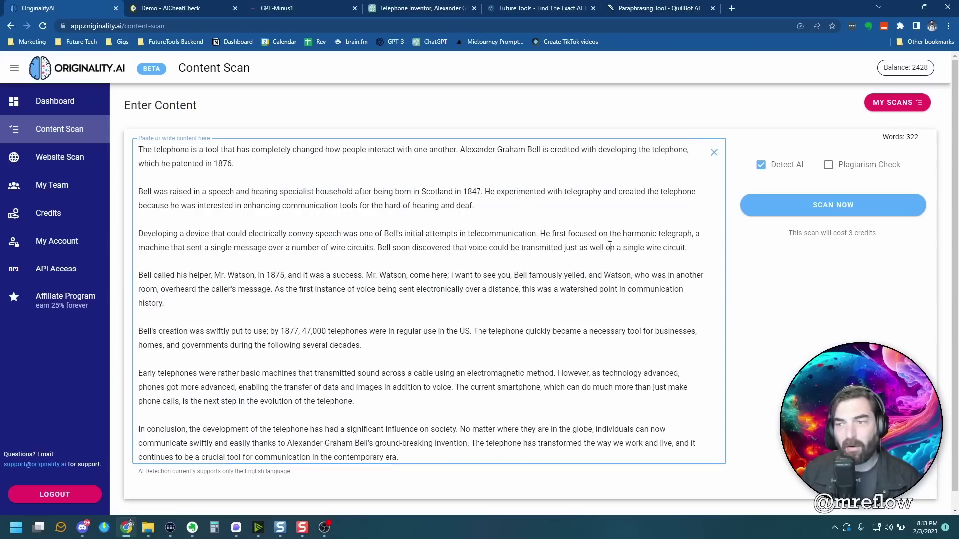
click(826, 205)
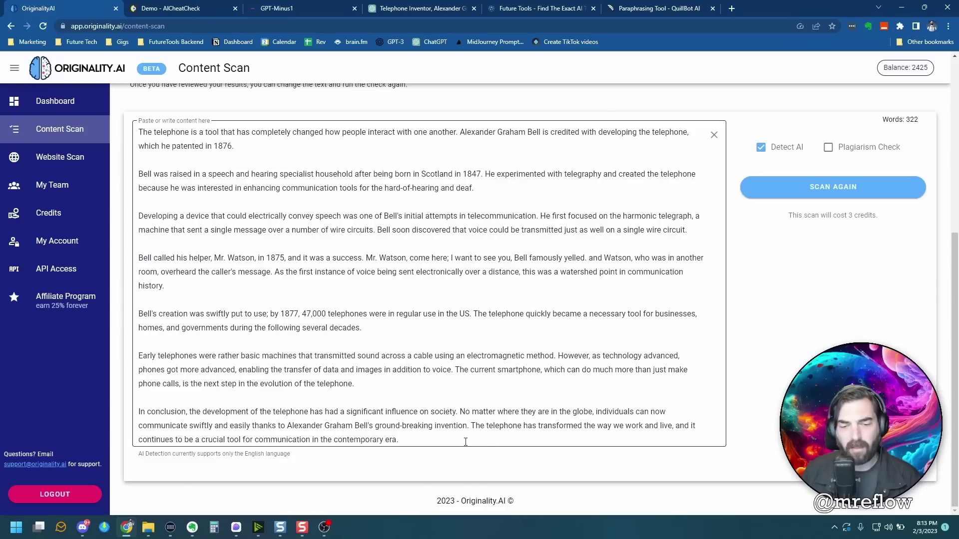
drag(482, 442, 141, 133)
right_click(162, 146)
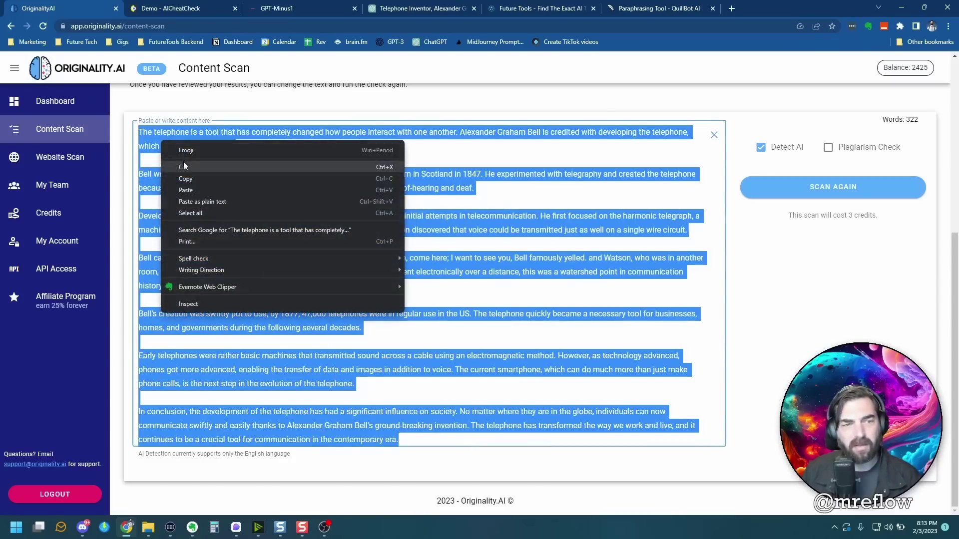
click(180, 207)
Paste the QuillBot-rewritten telephone article into AICheatCheck and highlight its 99% human verdict.
click(165, 8)
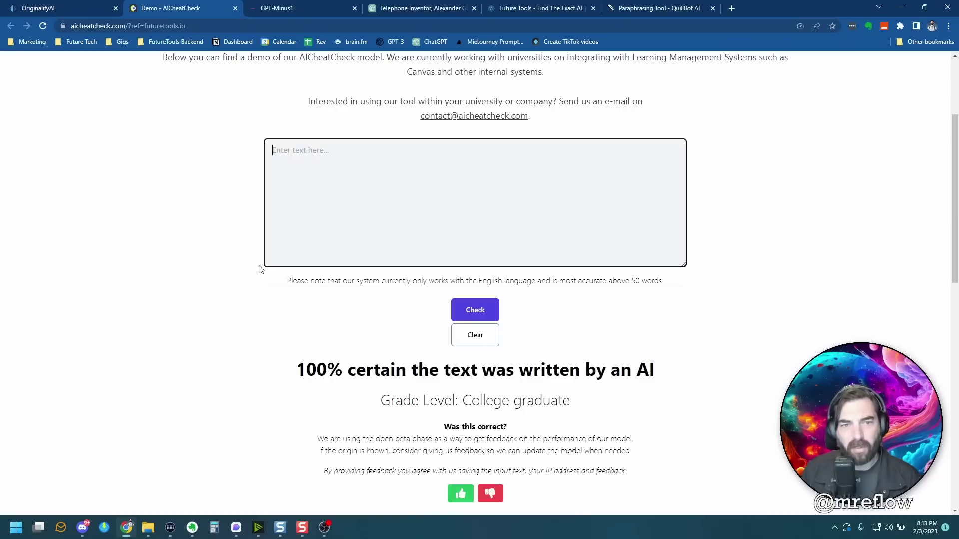
click(418, 222)
key(ctrl+v)
scroll(785, 306, up, 3)
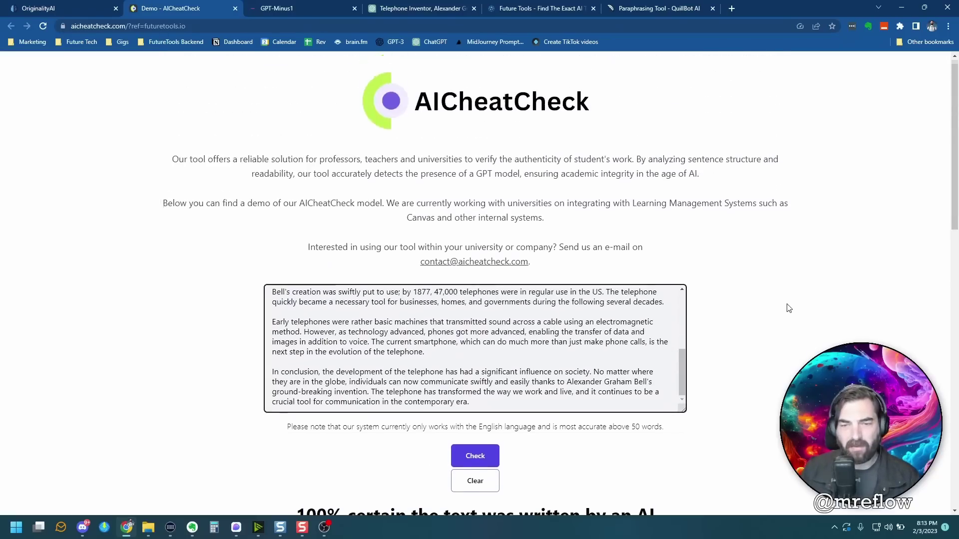
scroll(786, 306, down, 1)
click(475, 409)
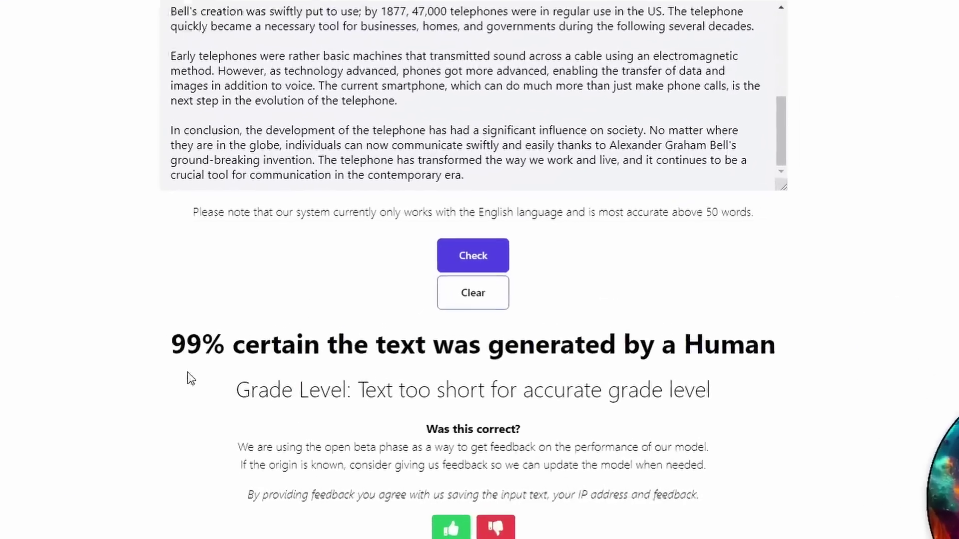
drag(274, 468, 696, 463)
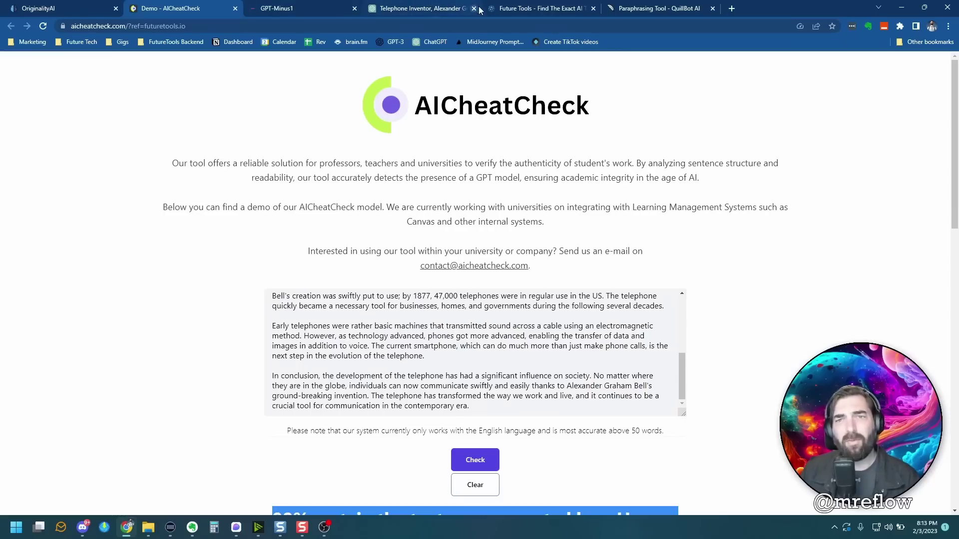
Close the Future Tools tab, then revisit the ChatGPT article and the GPT-Minus1 rewrite.
click(539, 10)
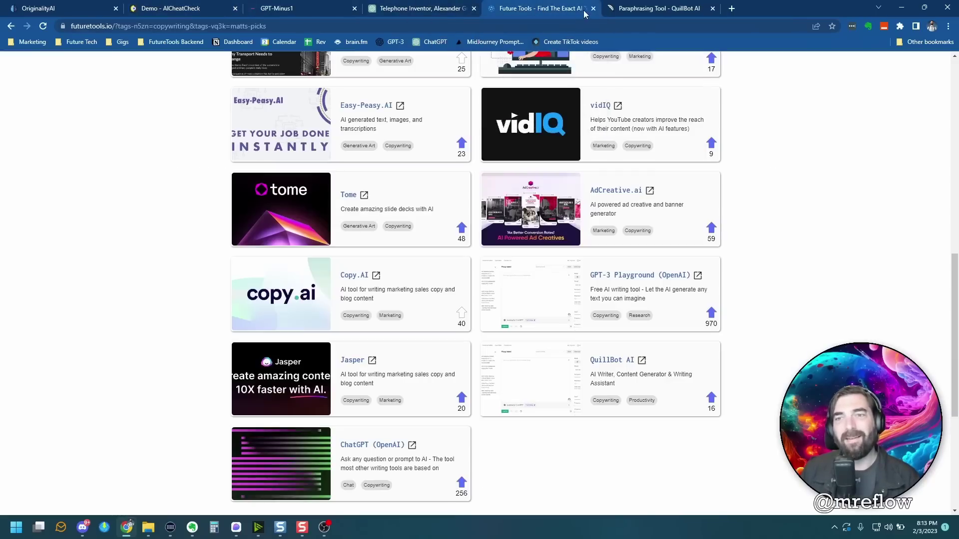
click(593, 8)
click(402, 8)
click(737, 297)
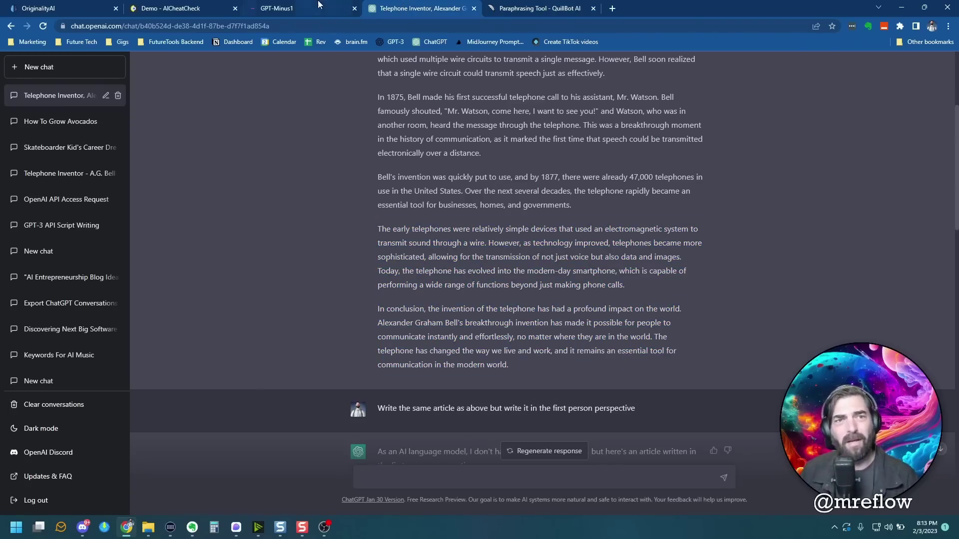
click(303, 8)
scroll(460, 369, up, 20)
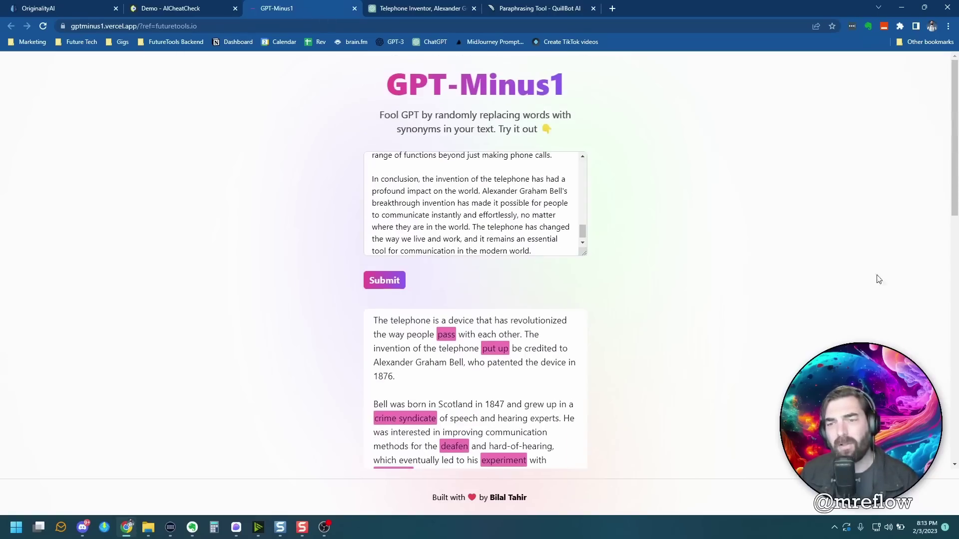
Switch to the QuillBot paraphraser tab with Ctrl+5.
key(ctrl+5)
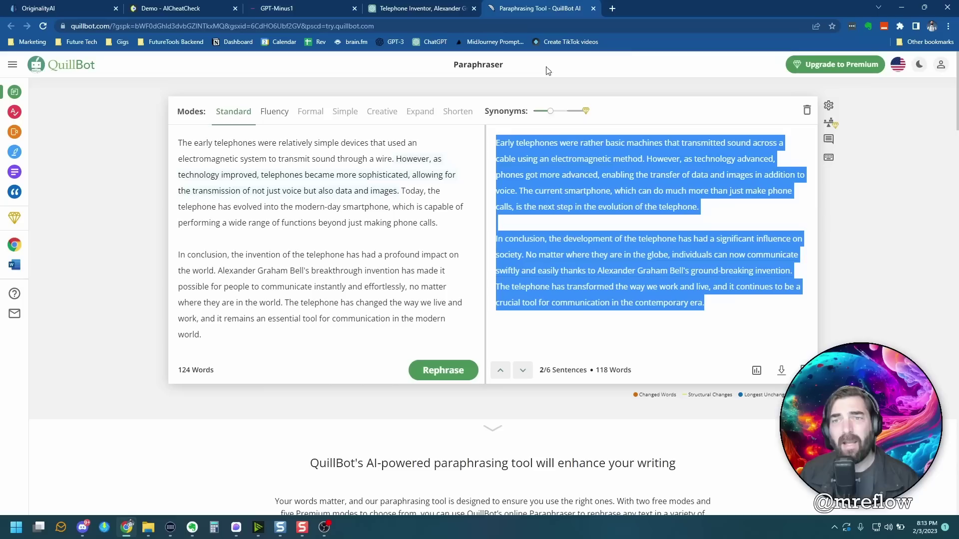